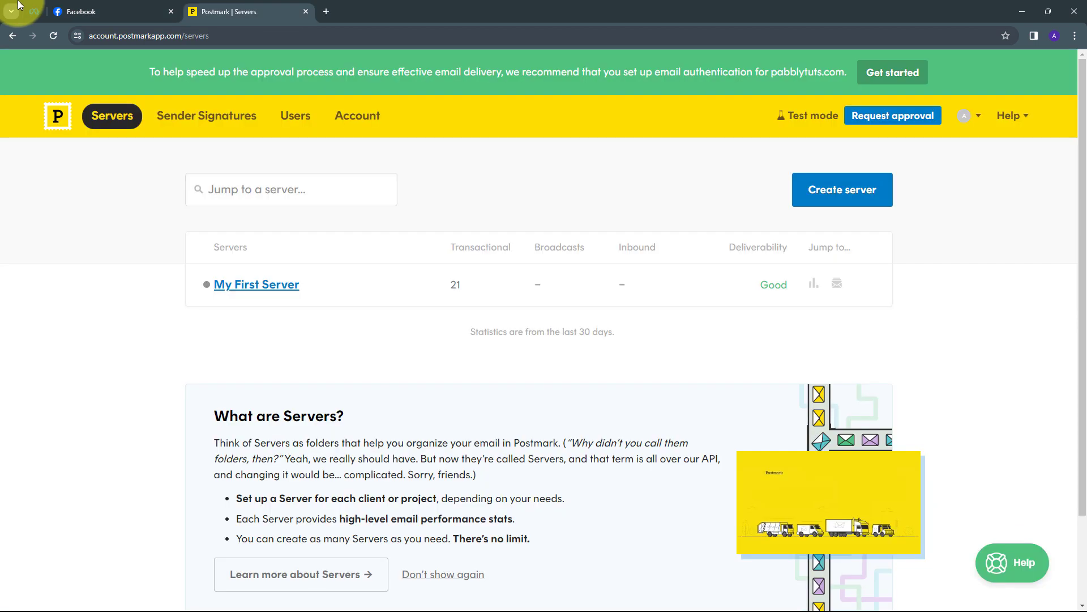
pyautogui.click(86, 17)
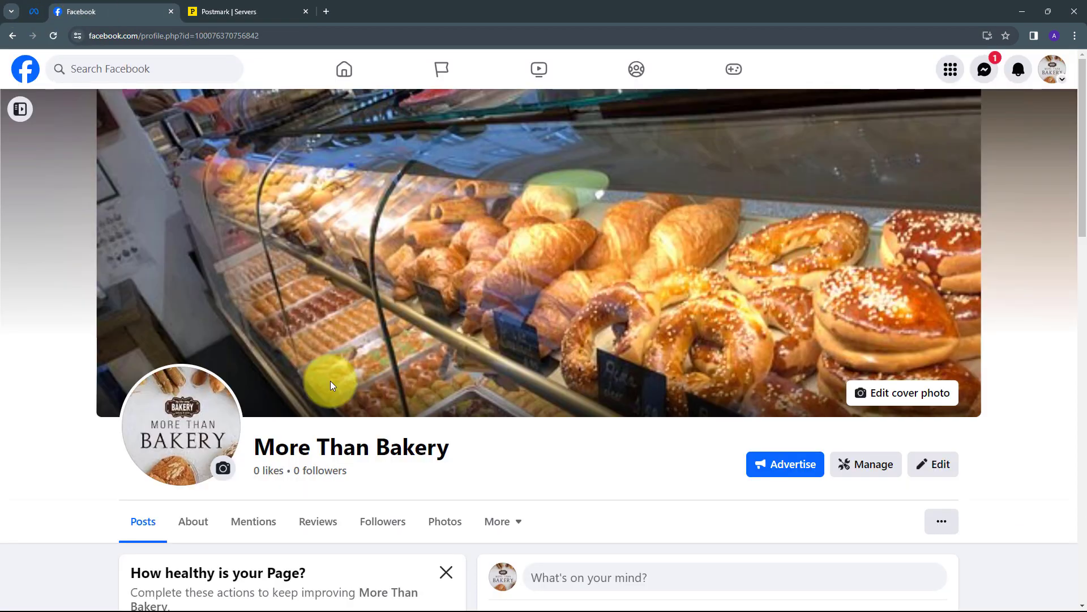
pyautogui.click(242, 11)
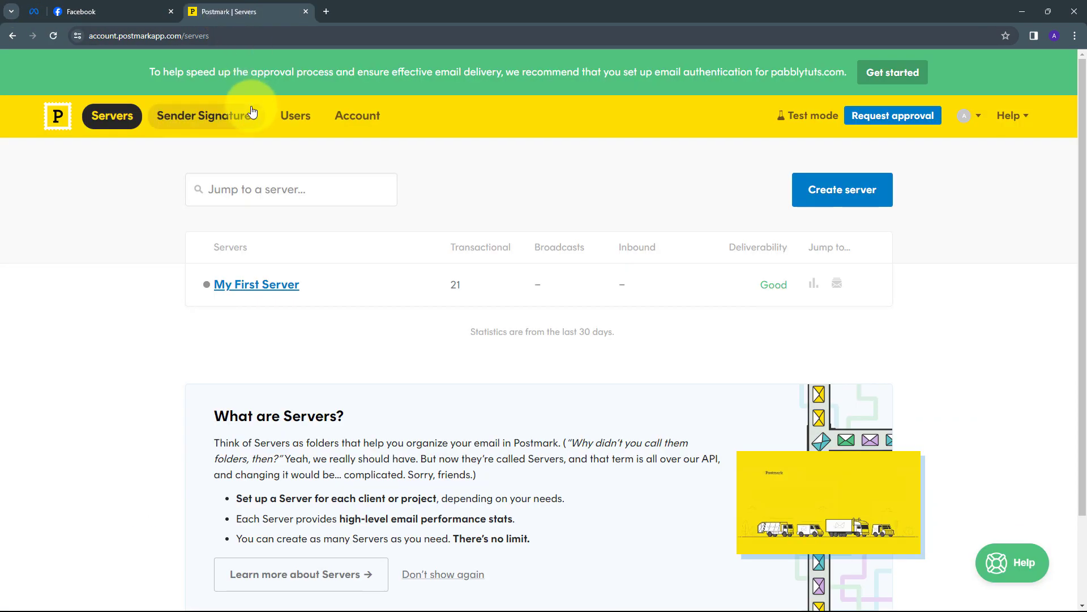
pyautogui.click(103, 6)
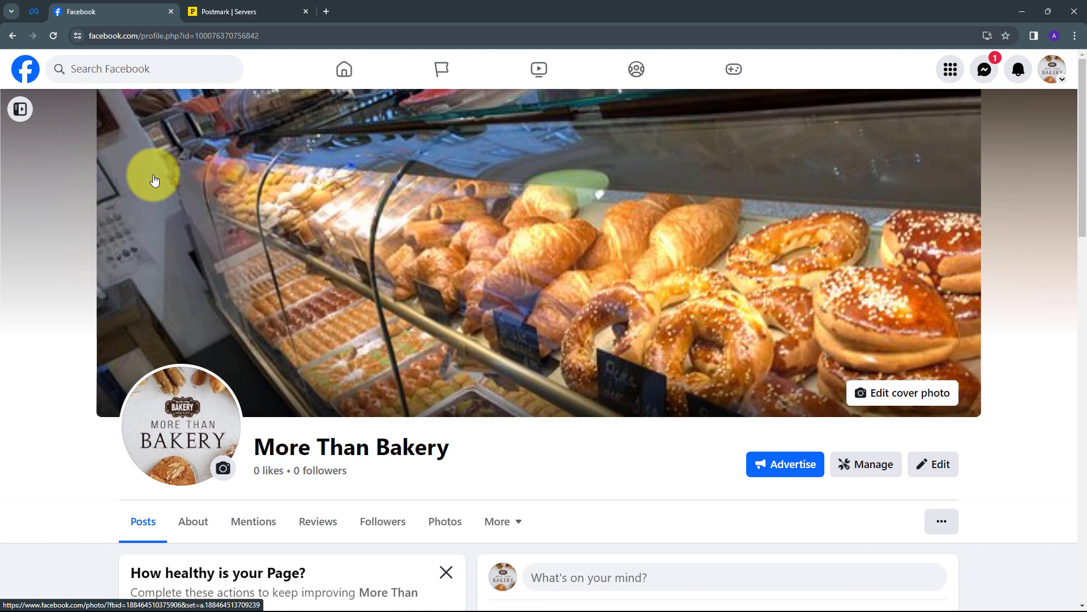
# Go to pabbly.com in a new browser tab, sign in, and open Pabbly Connect from the apps overview
pyautogui.click(326, 11)
pyautogui.write('pabb')
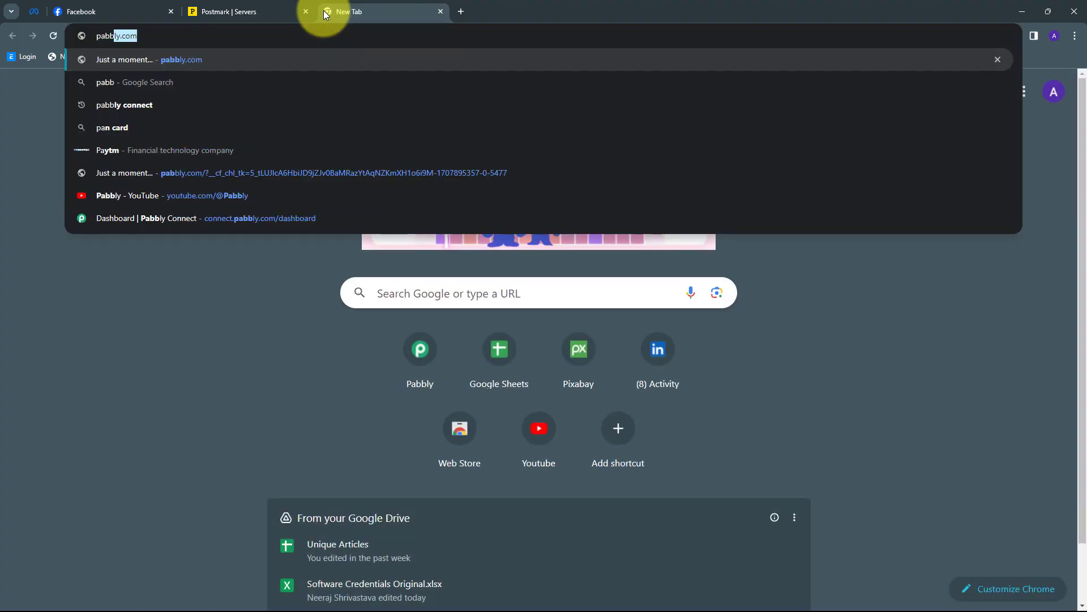
pyautogui.press('Return')
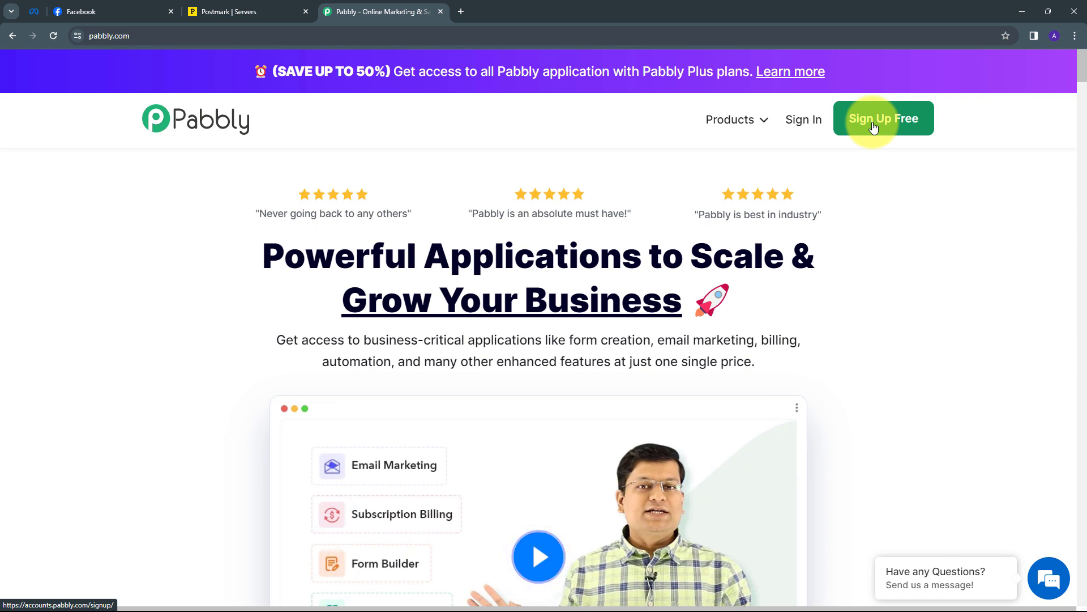
pyautogui.click(800, 121)
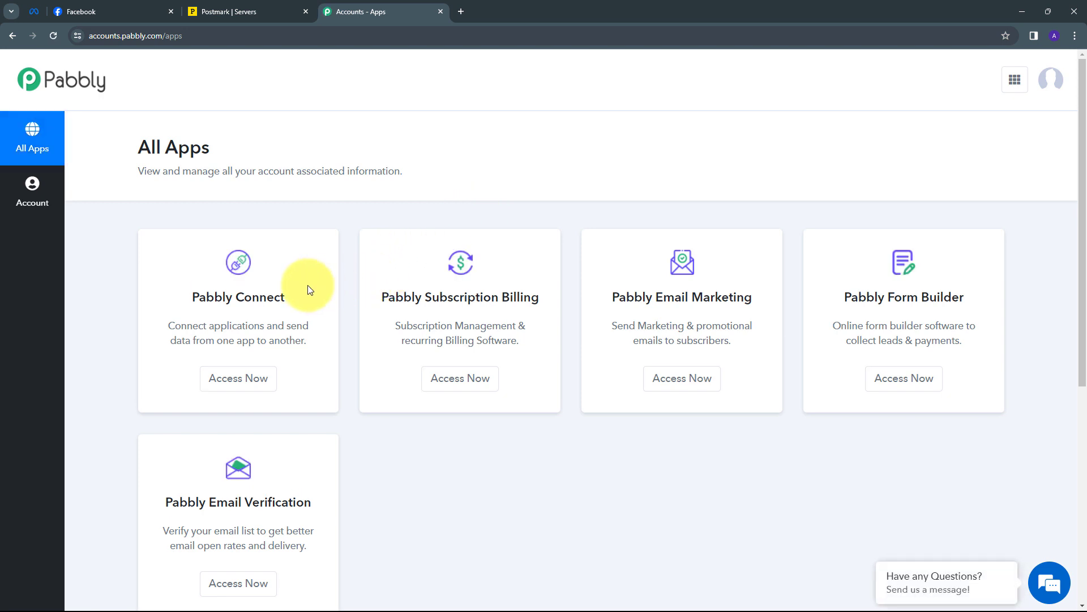
pyautogui.scroll(-1, 277, 294)
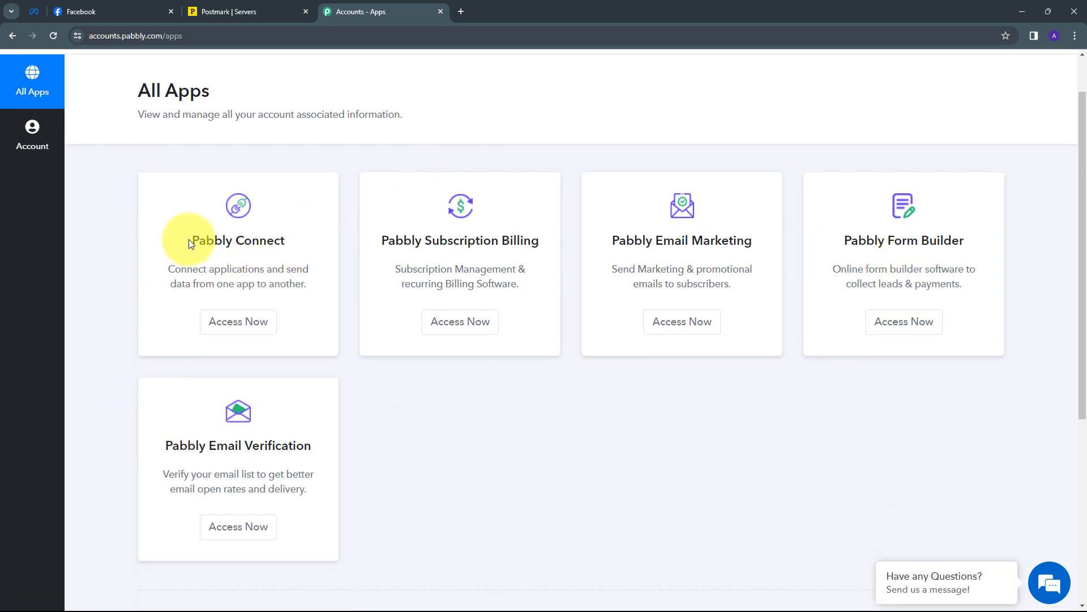
pyautogui.click(223, 322)
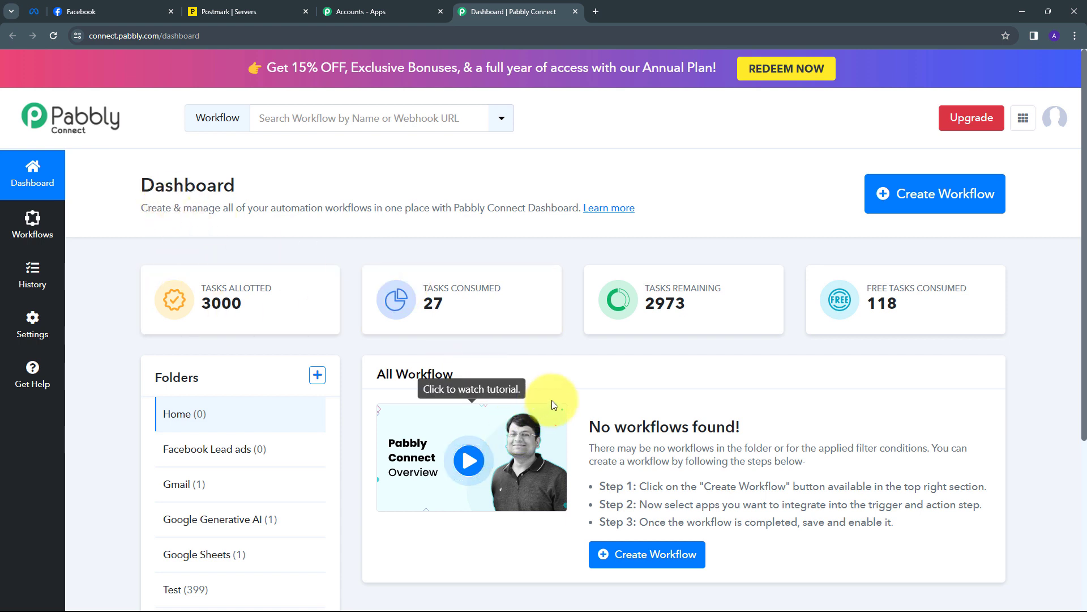
# Create a workflow named "Send Postmark Email for Facebook Lead Ads Leads" in the Facebook Lead ads folder
pyautogui.scroll(-1, 400, 331)
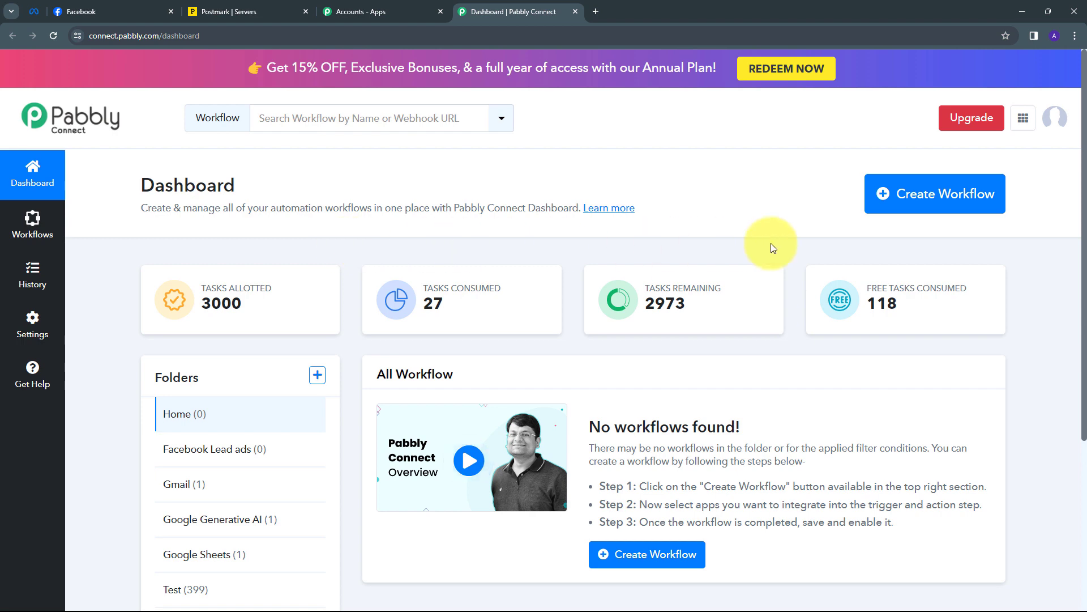
pyautogui.click(906, 204)
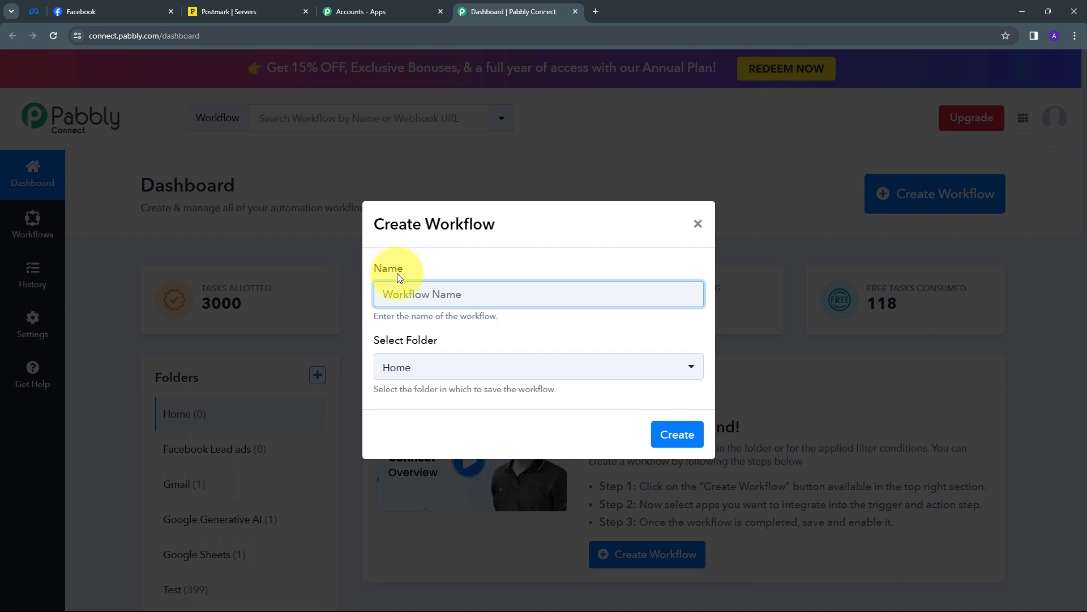
pyautogui.write('Send Postmark Email for Facebook Lead Ads Leads')
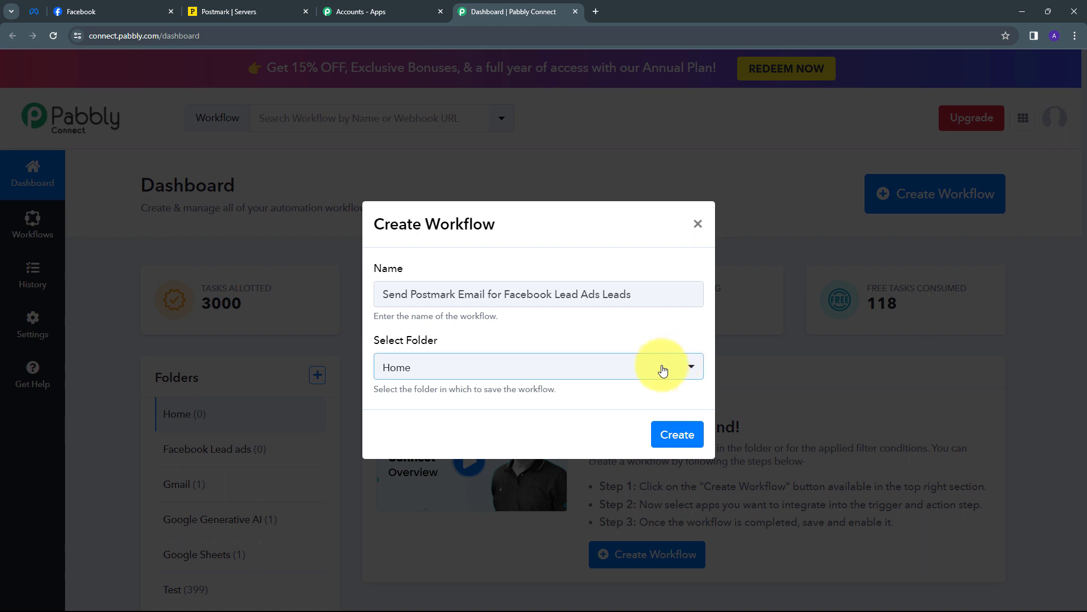
pyautogui.click(532, 366)
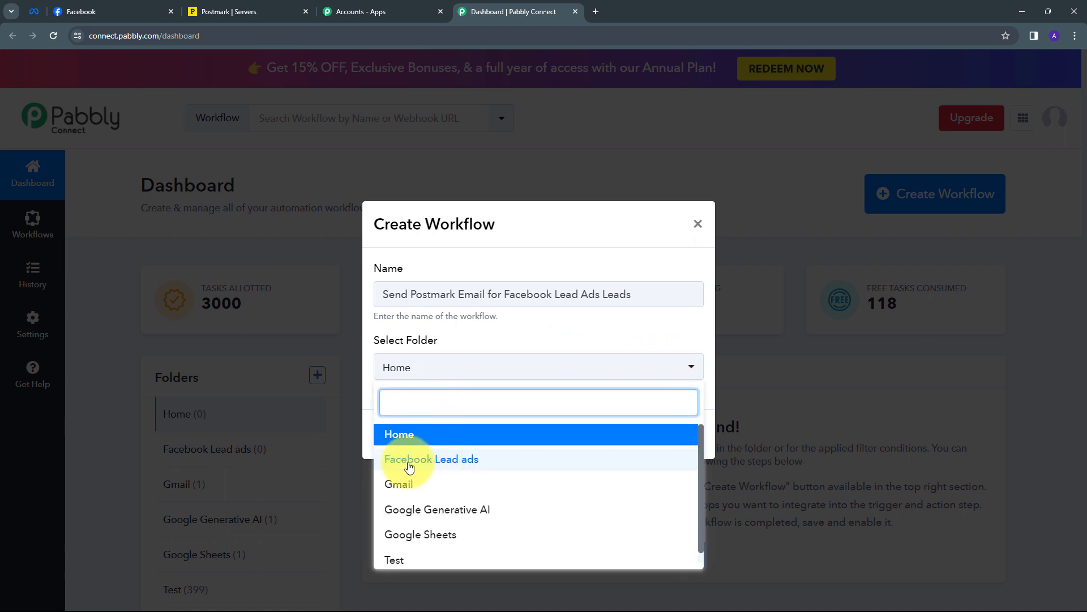
pyautogui.click(462, 465)
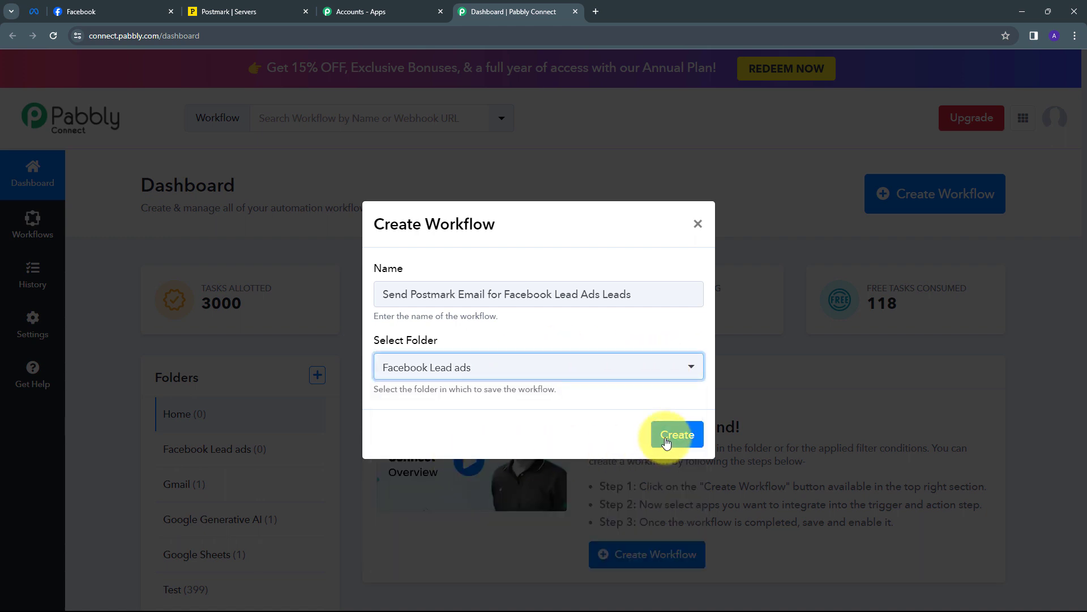
pyautogui.click(670, 435)
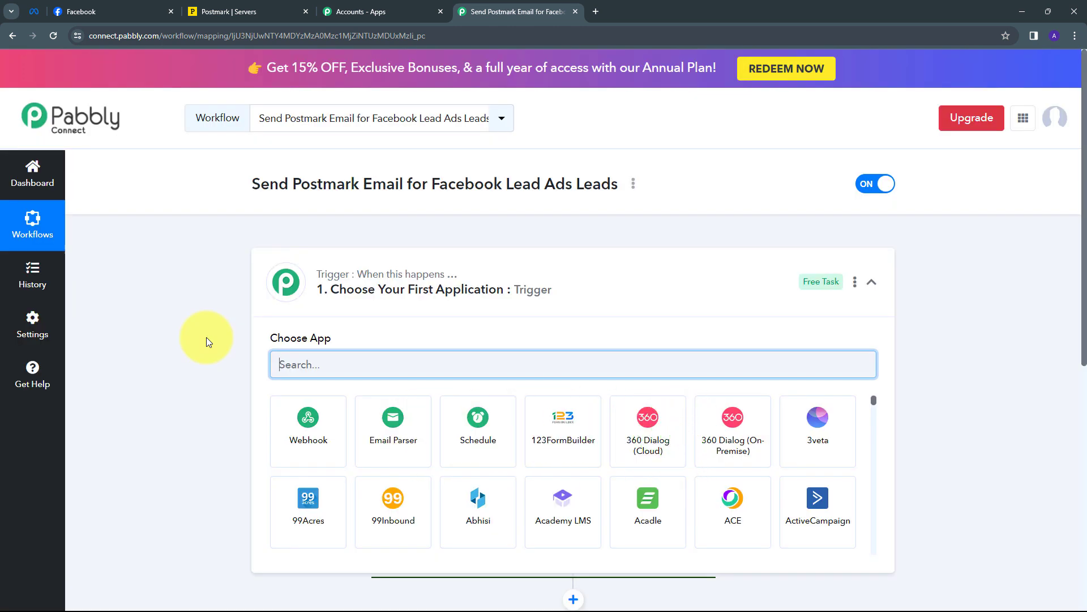
# Set the workflow's trigger app to Facebook Lead Ads with the trigger event New Lead (Instant)
pyautogui.scroll(-2, 206, 336)
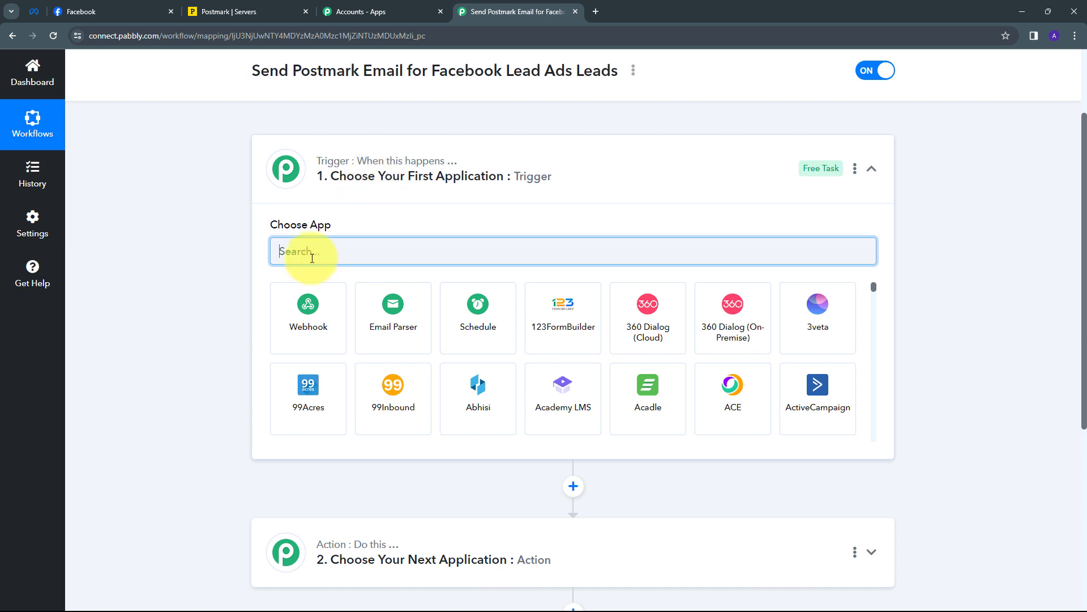
pyautogui.write('facebook')
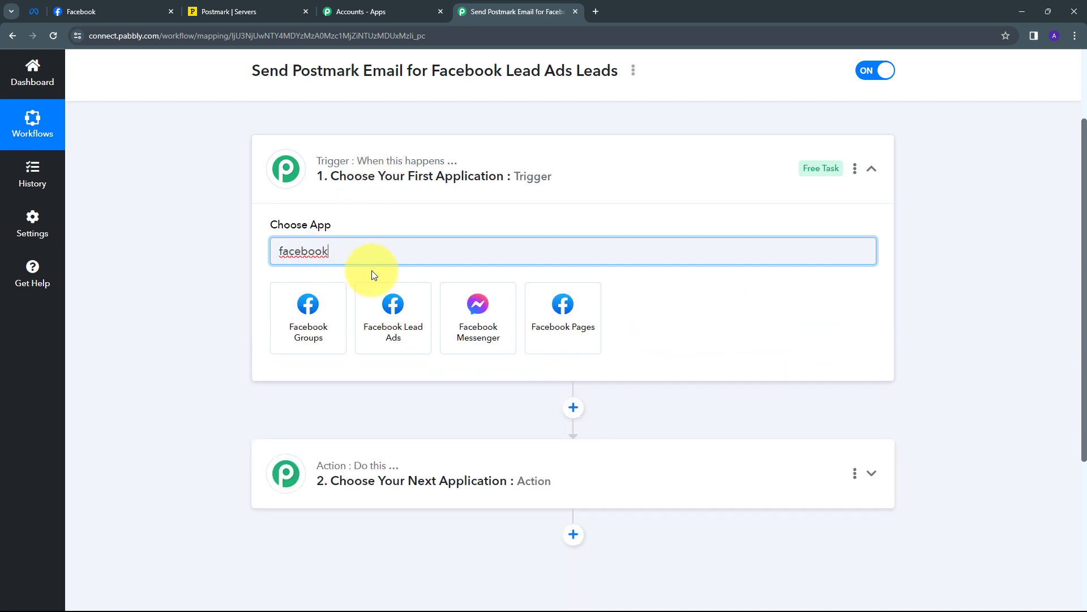
pyautogui.click(386, 304)
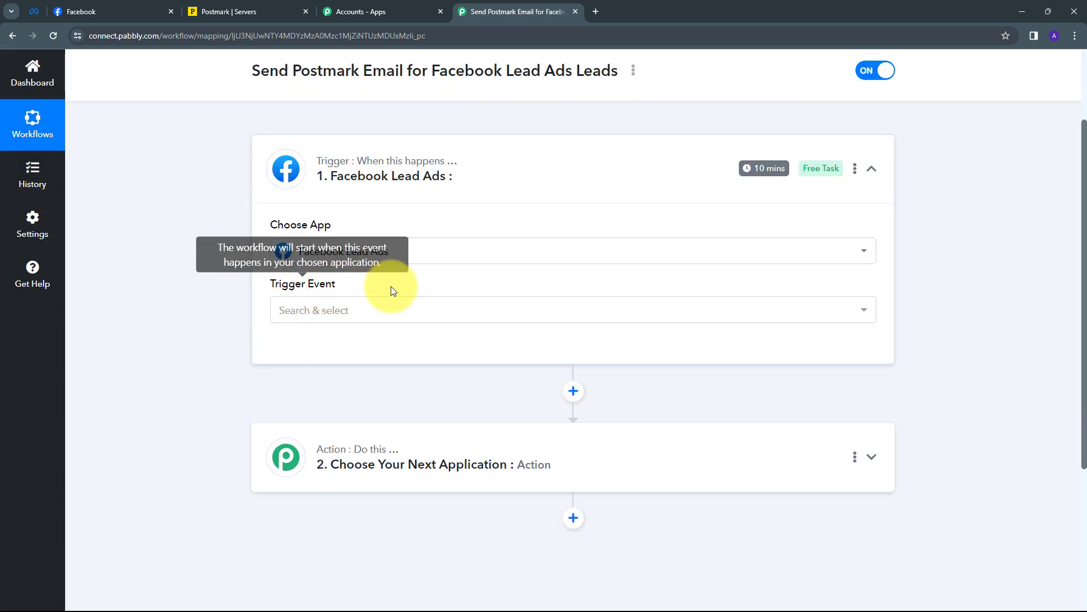
pyautogui.click(478, 311)
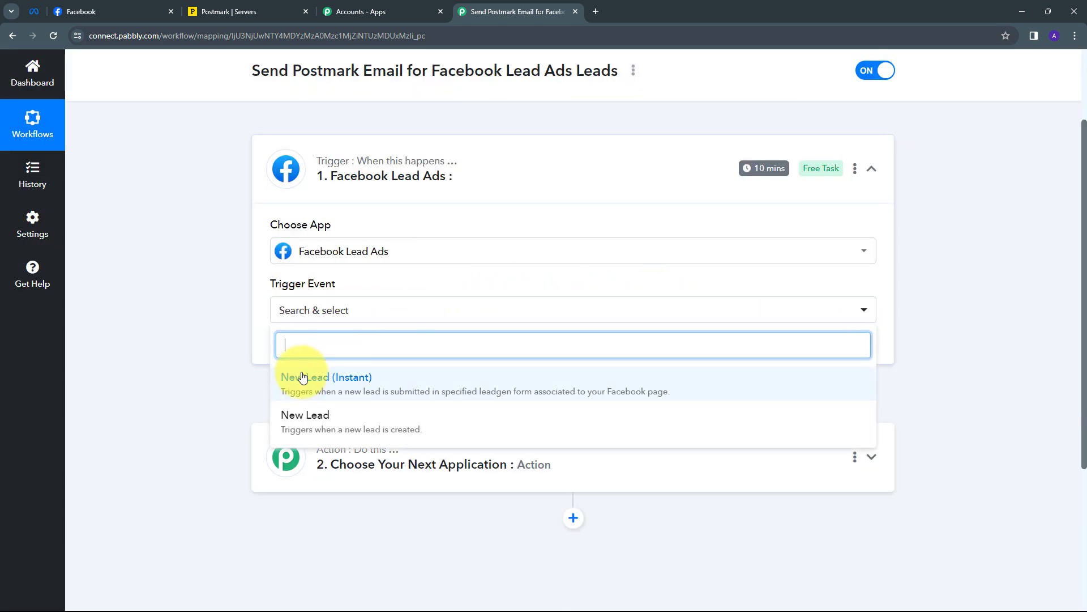
pyautogui.click(353, 385)
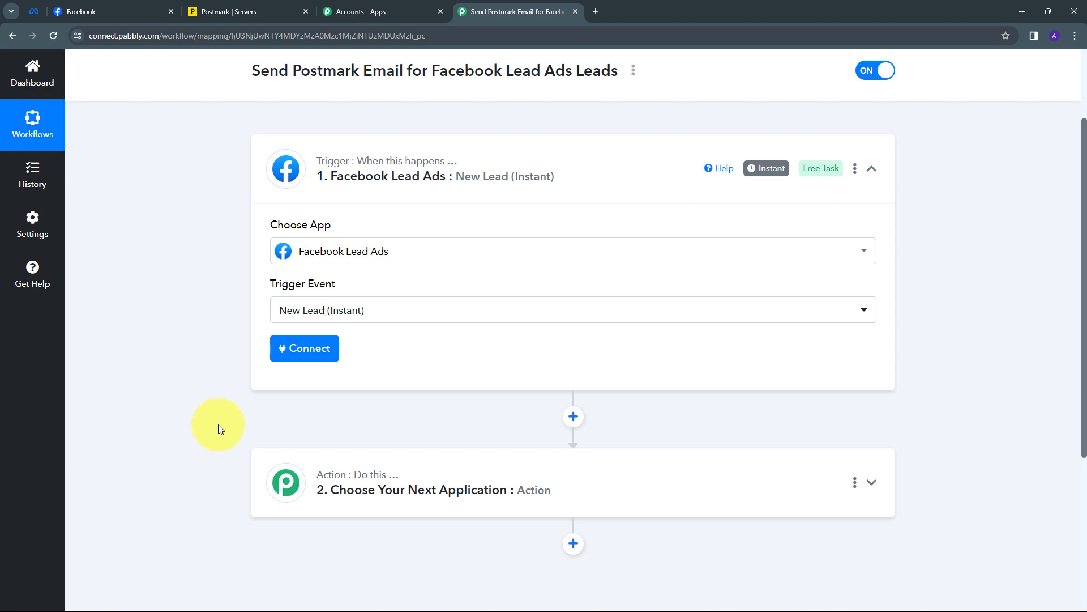
# Add a new Facebook Lead Ads connection to the trigger and authorize it with the Facebook account
pyautogui.click(284, 356)
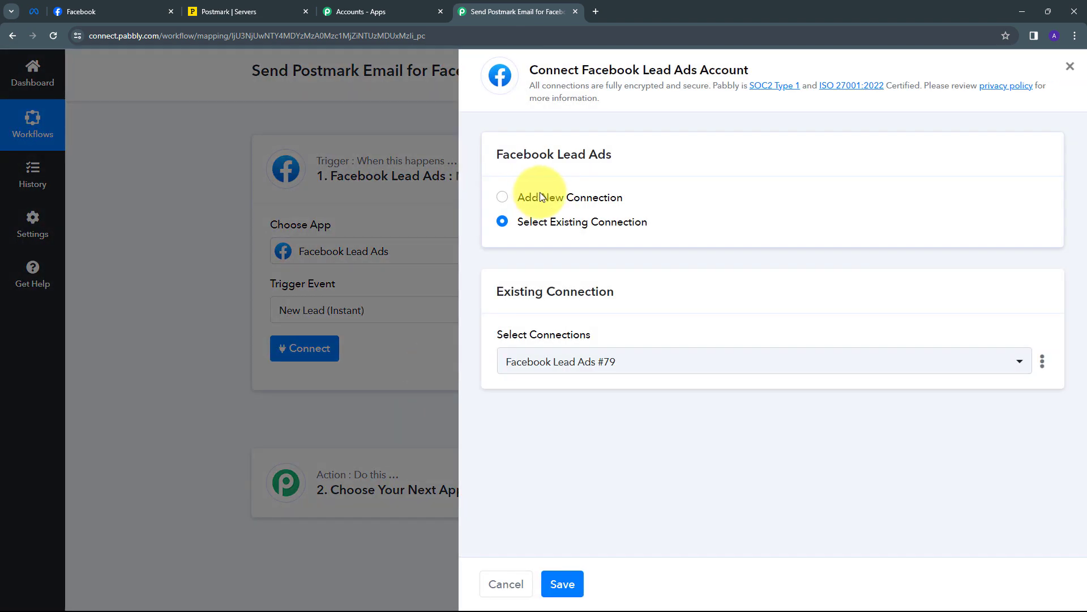
pyautogui.click(541, 197)
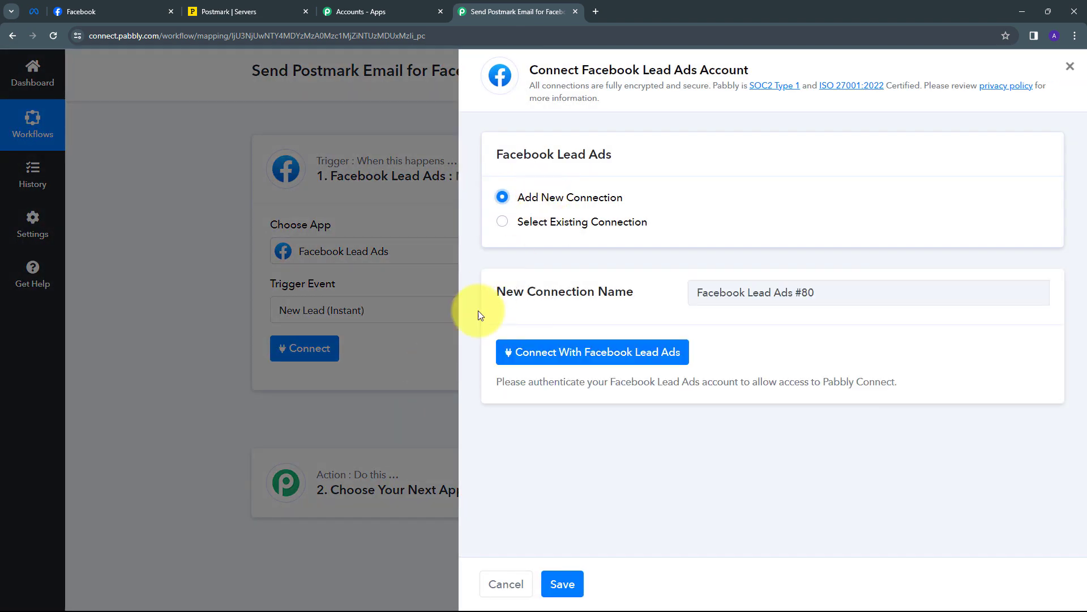
pyautogui.click(574, 356)
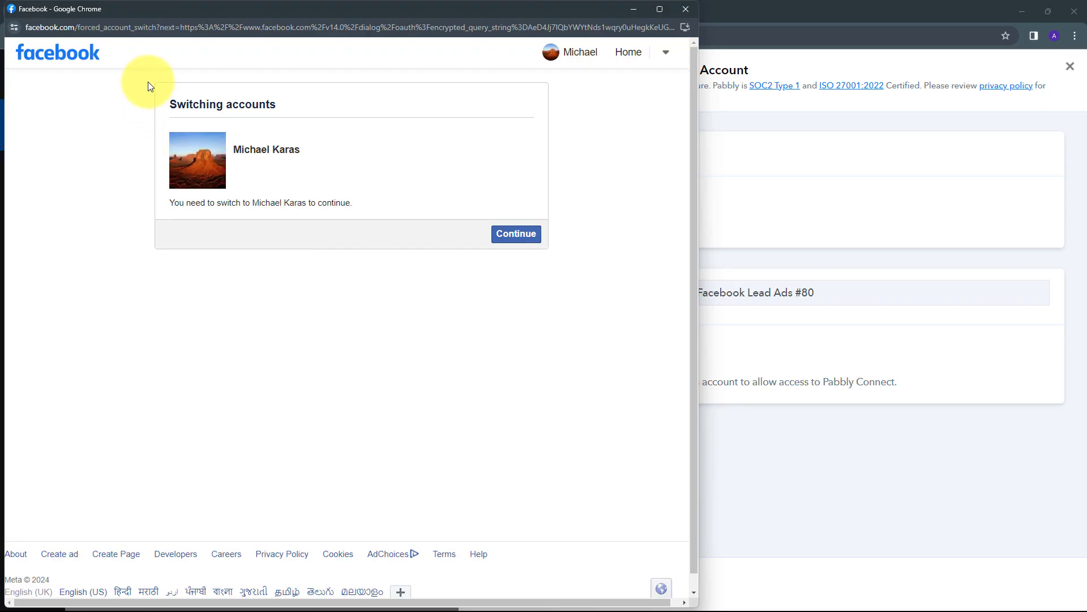
pyautogui.click(512, 243)
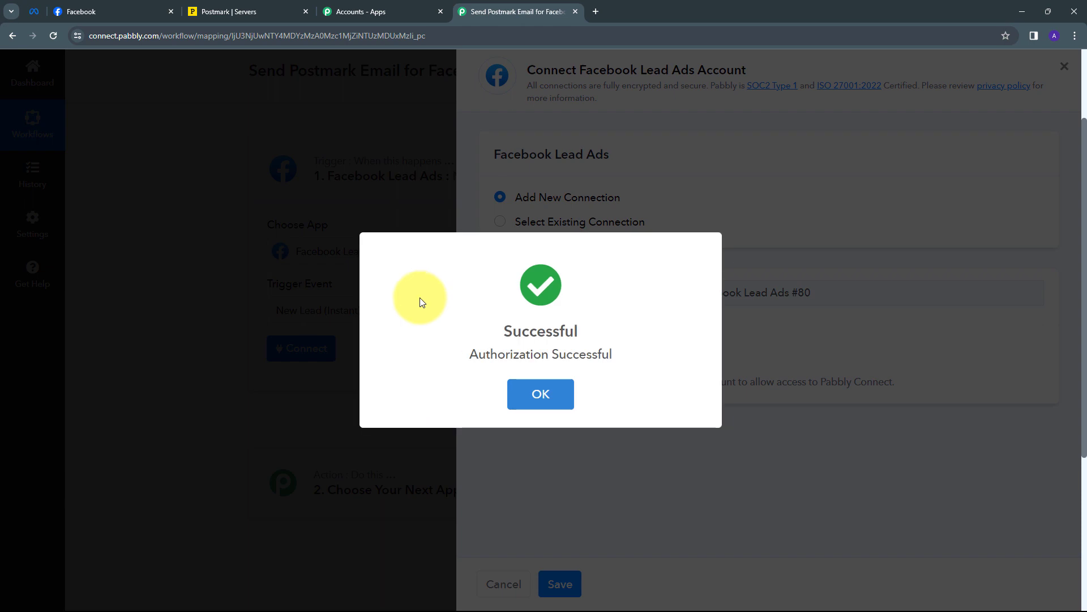
pyautogui.click(310, 319)
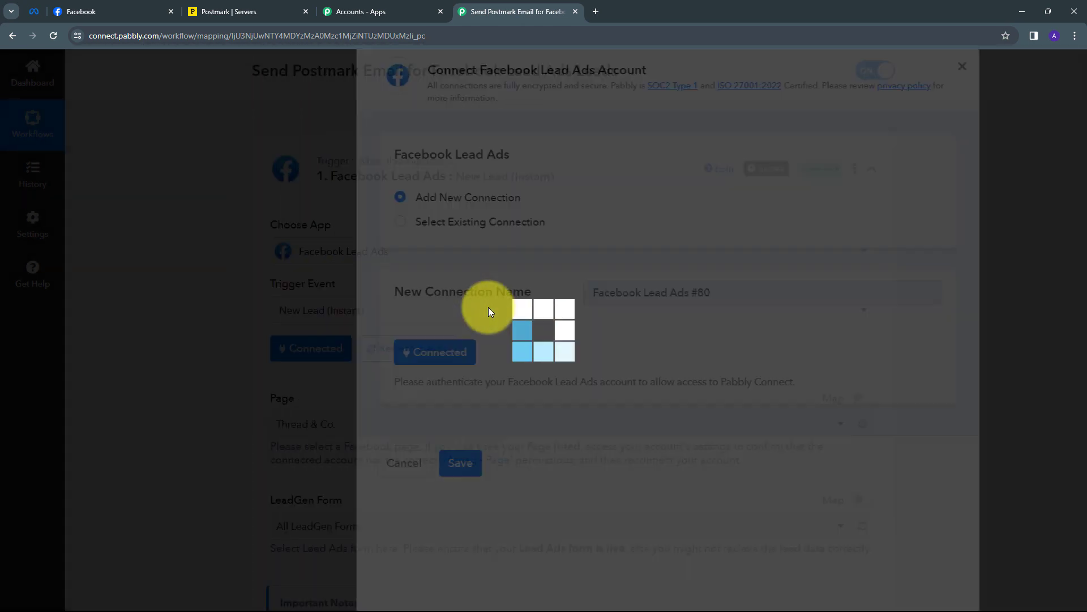
pyautogui.scroll(-1, 274, 240)
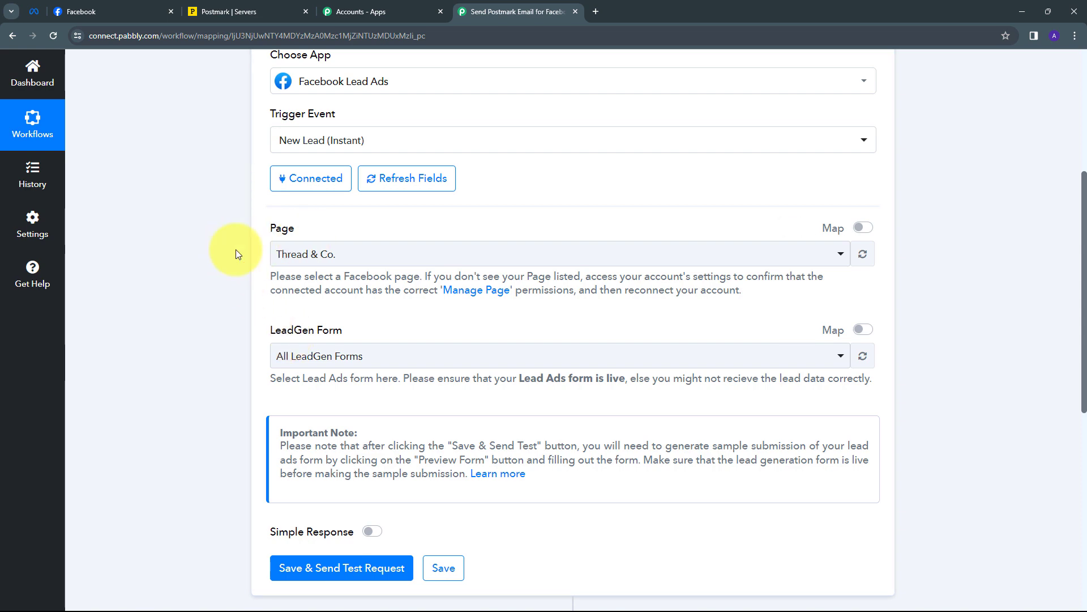
# Check the bakery's page on Facebook and select More Than Bakery as the trigger's Facebook page
pyautogui.click(81, 12)
pyautogui.scroll(-3, 461, 284)
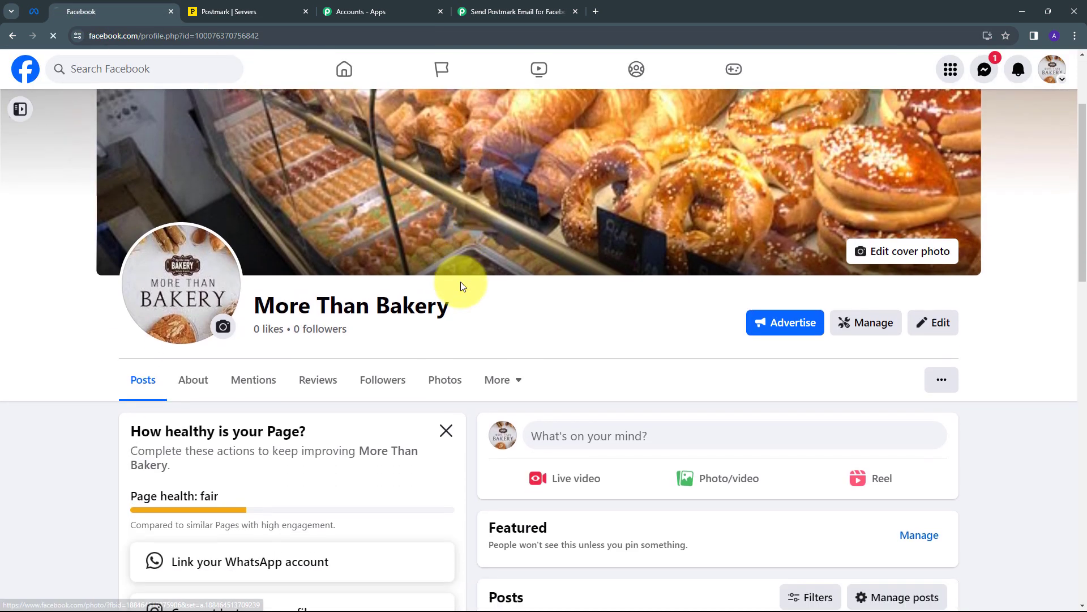
pyautogui.scroll(1, 260, 315)
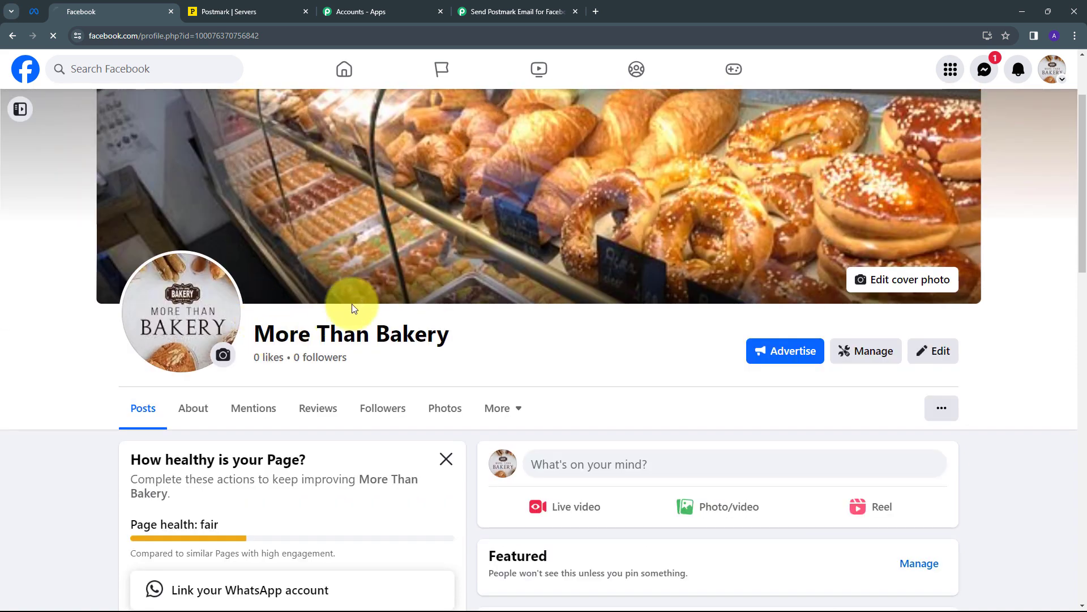
pyautogui.scroll(1, 340, 320)
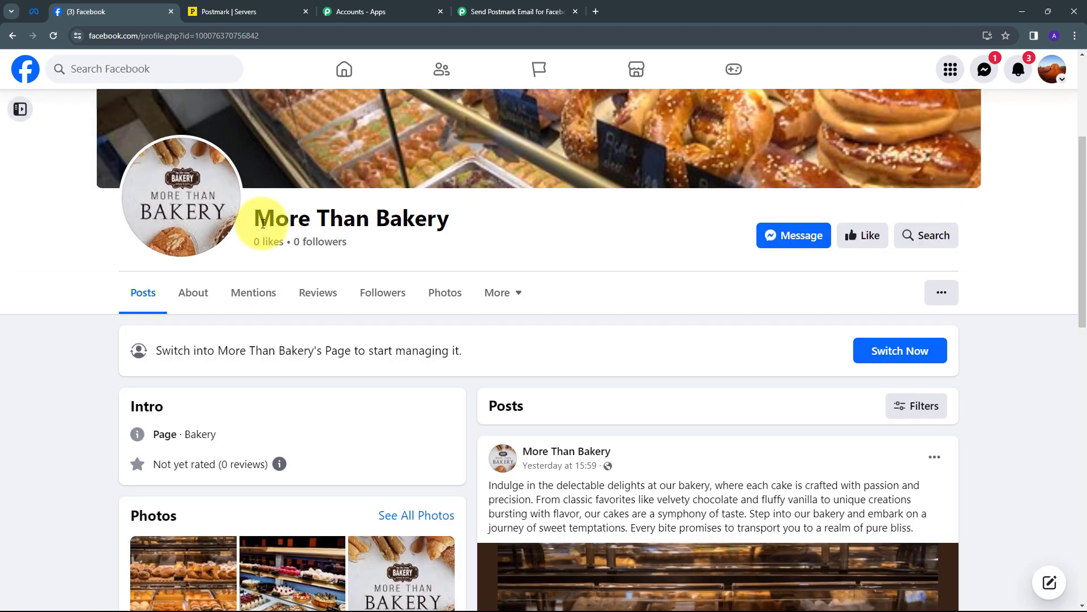
pyautogui.scroll(2, 262, 238)
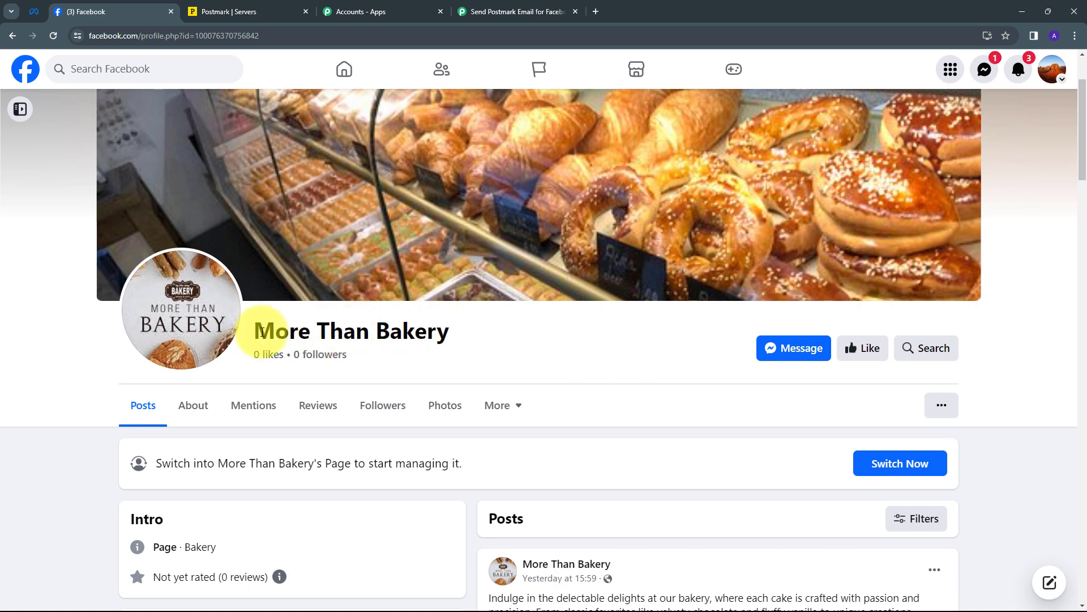
pyautogui.click(482, 14)
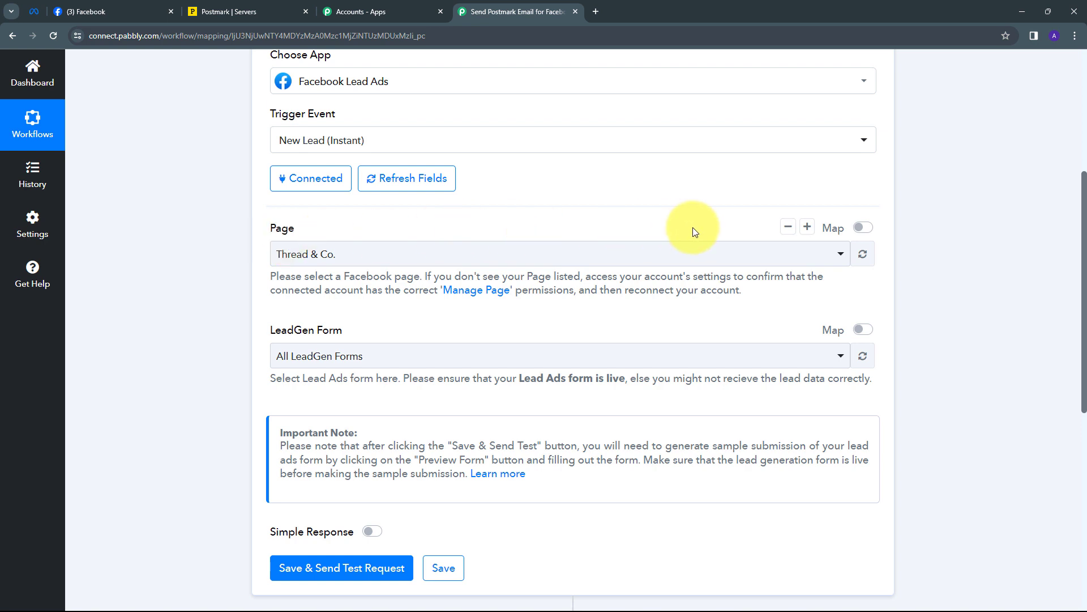
pyautogui.click(651, 260)
pyautogui.scroll(-2, 377, 342)
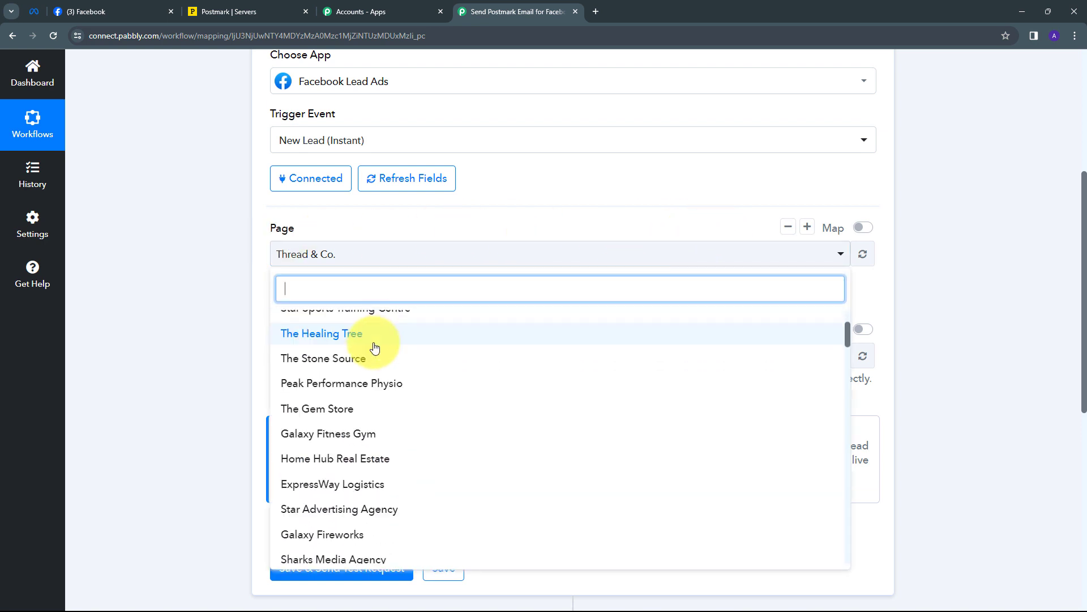
pyautogui.scroll(2, 377, 357)
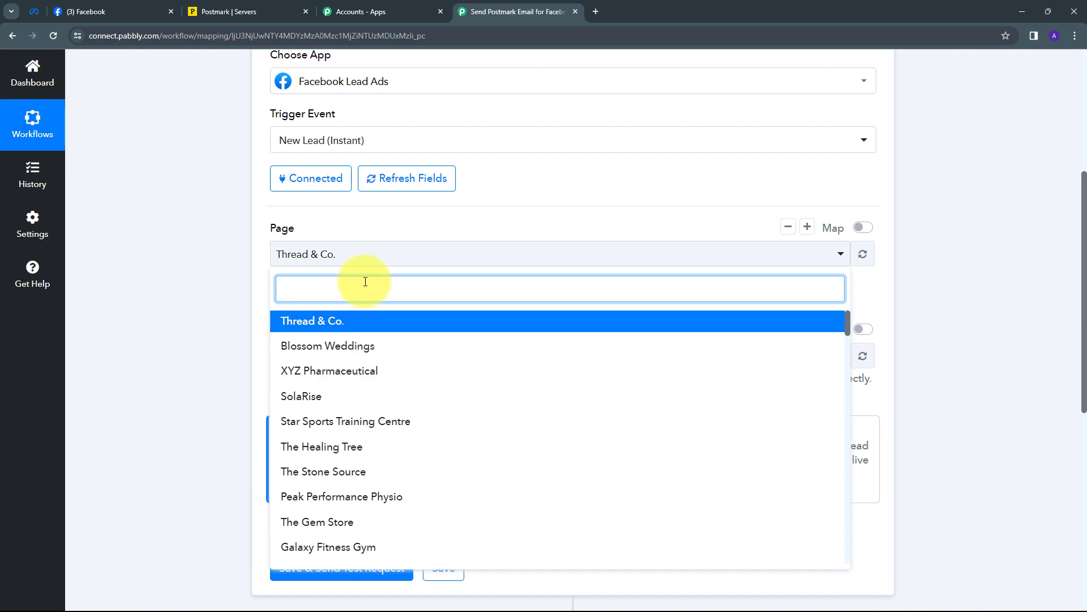
pyautogui.write('mor')
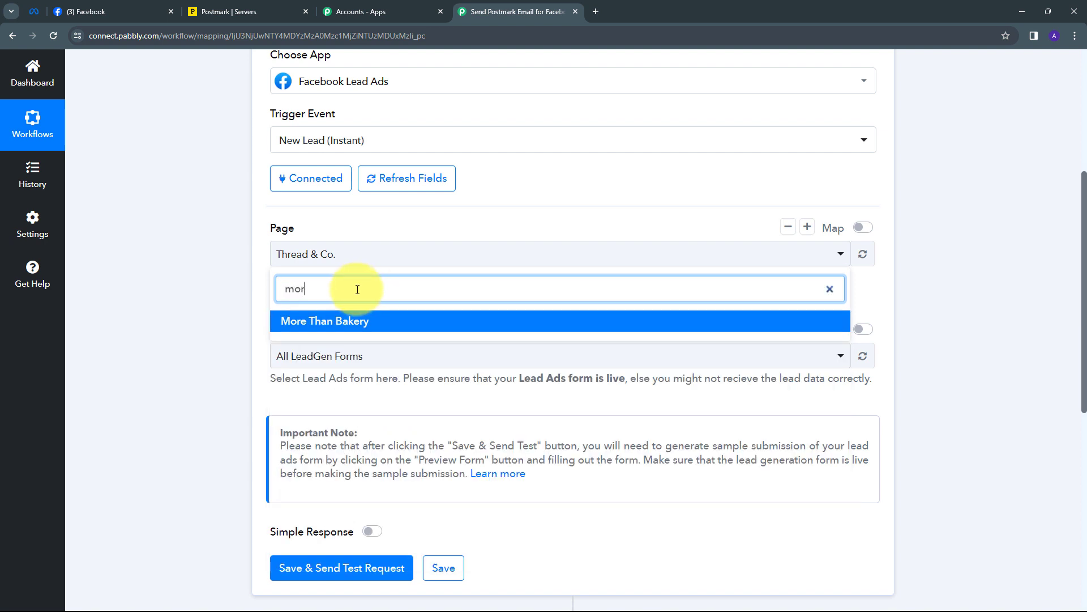
pyautogui.click(311, 323)
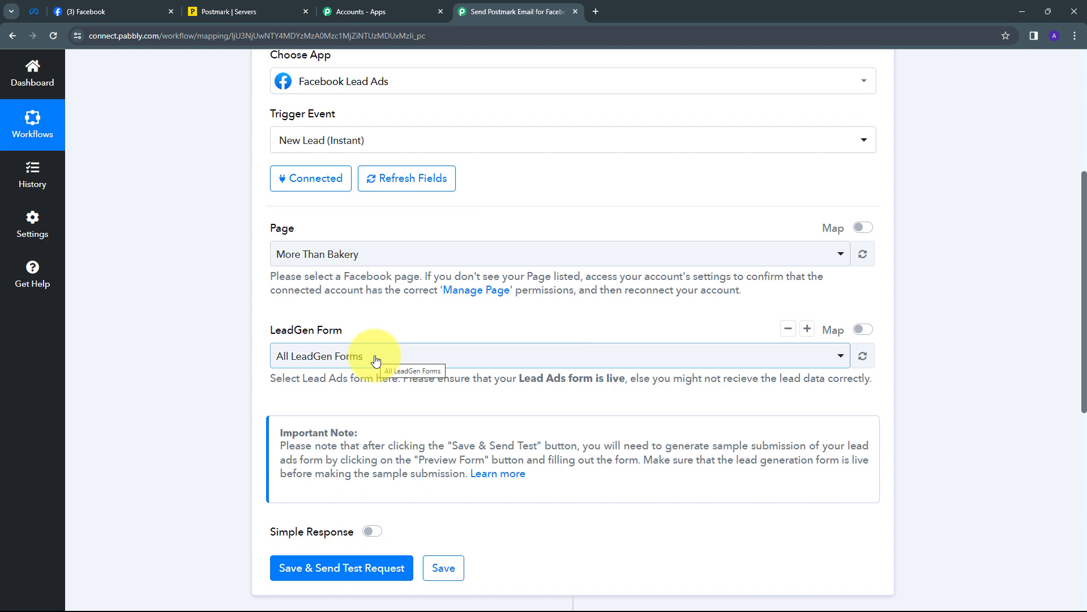
# Set the trigger's LeadGen form to All LeadGen Forms, then save it and send a test request
pyautogui.click(563, 356)
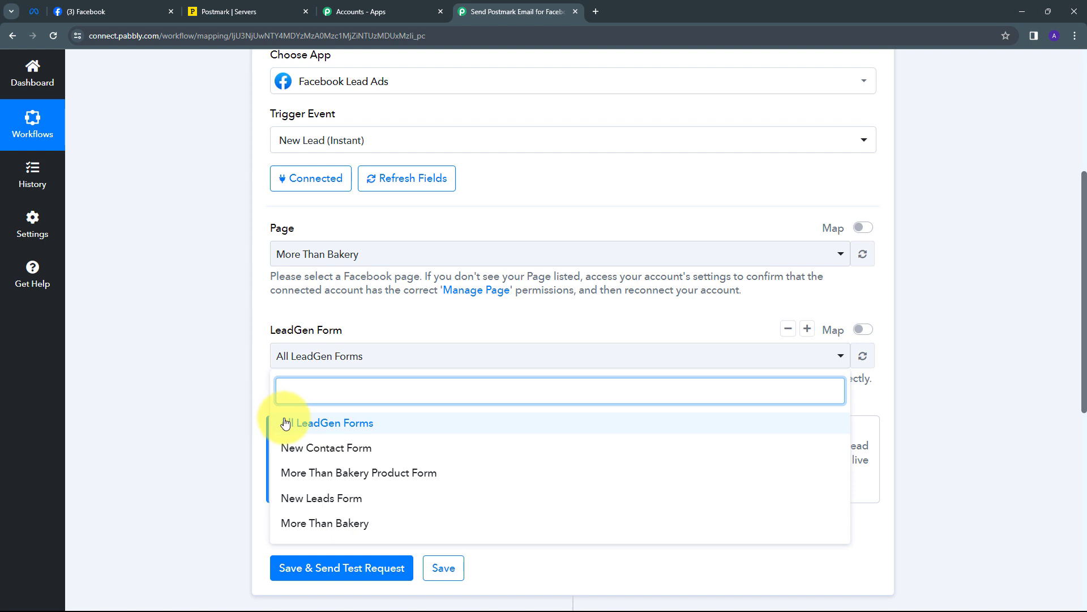
pyautogui.click(329, 424)
pyautogui.scroll(-1, 306, 408)
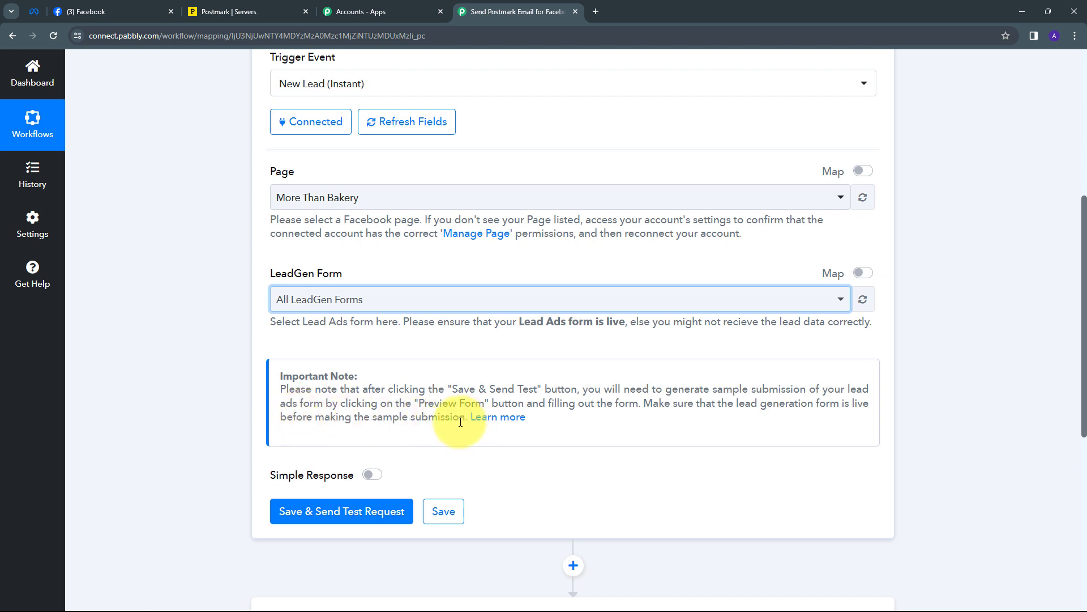
pyautogui.click(326, 516)
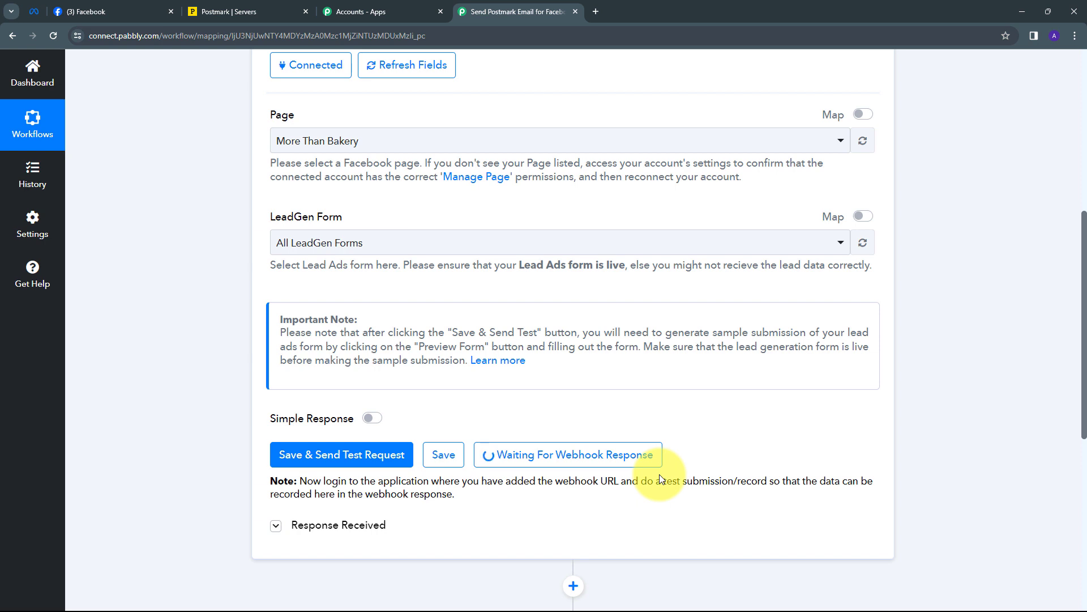
# Switch to Meta for Developers and open the Lead Ads RTU Debug Tool from its developer tools
pyautogui.click(34, 11)
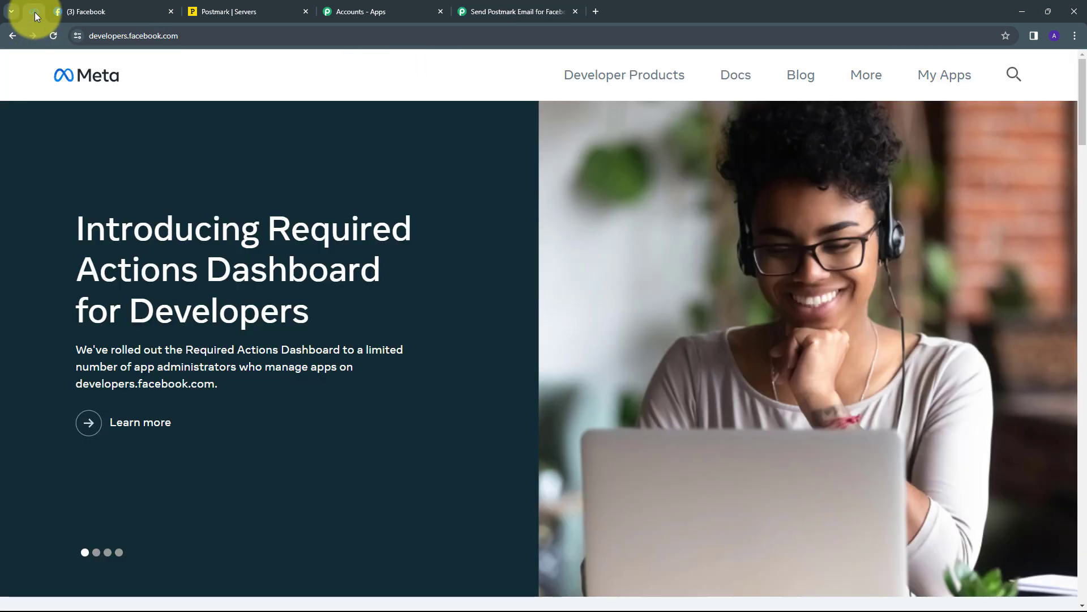
pyautogui.click(873, 65)
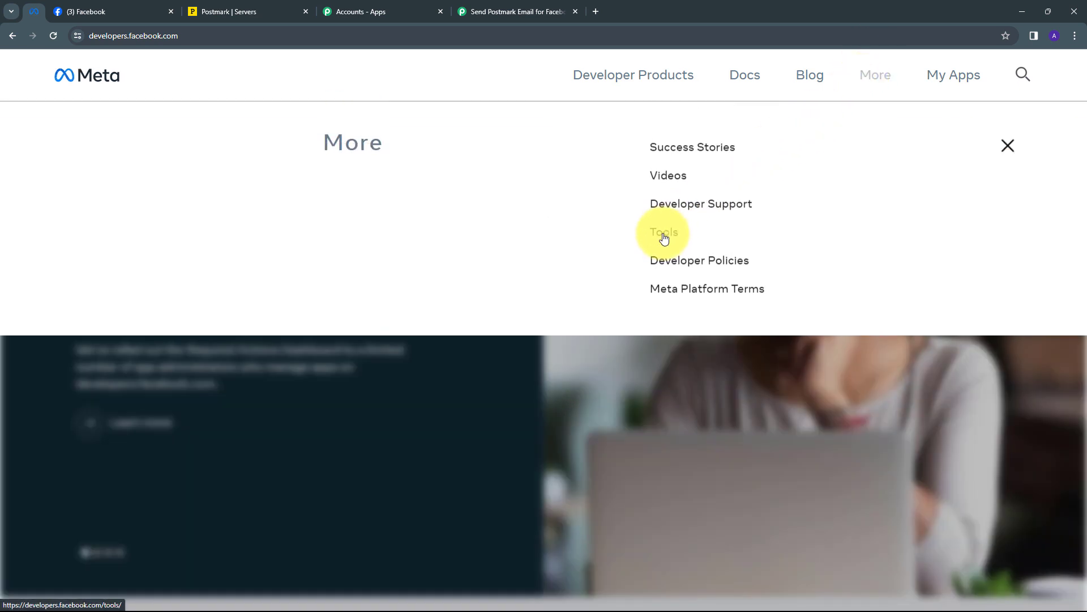
pyautogui.click(664, 238)
pyautogui.scroll(-3, 316, 283)
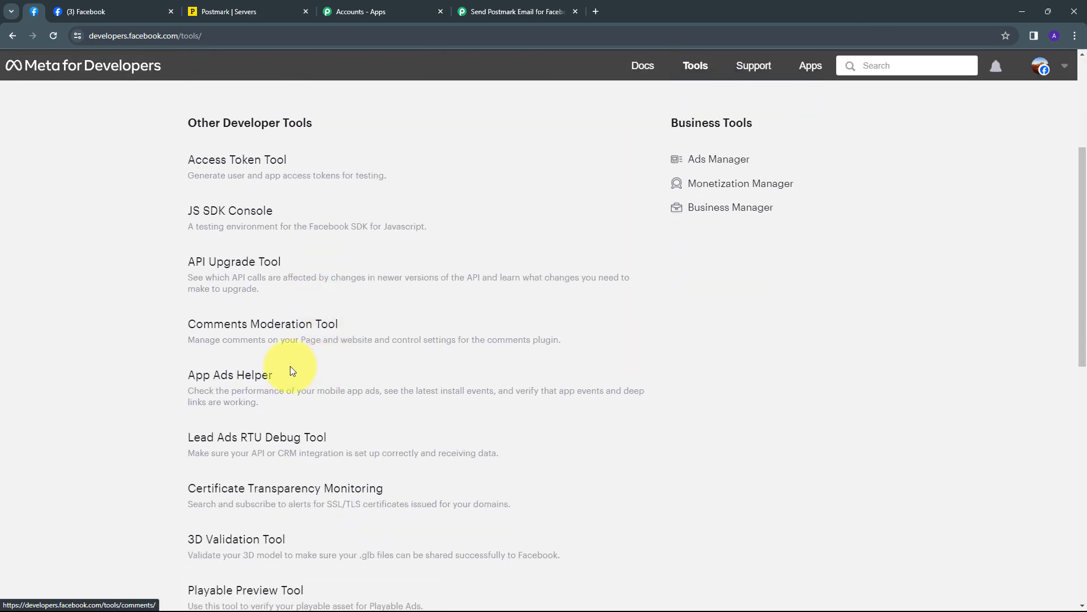
pyautogui.click(251, 442)
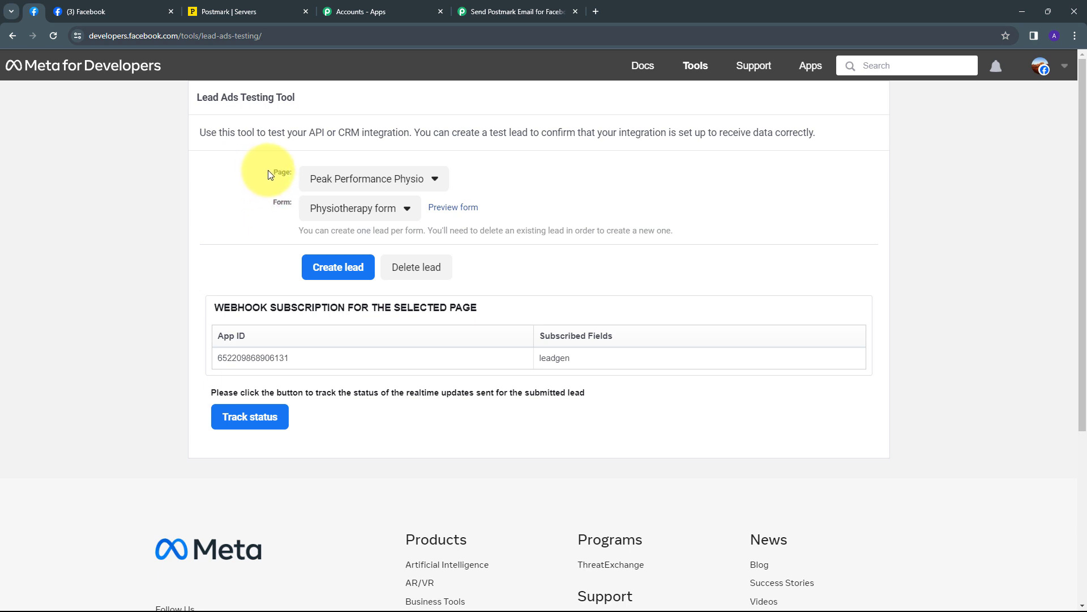
# Select More Than Bakery as the page in the Lead Ads Testing Tool
pyautogui.click(431, 179)
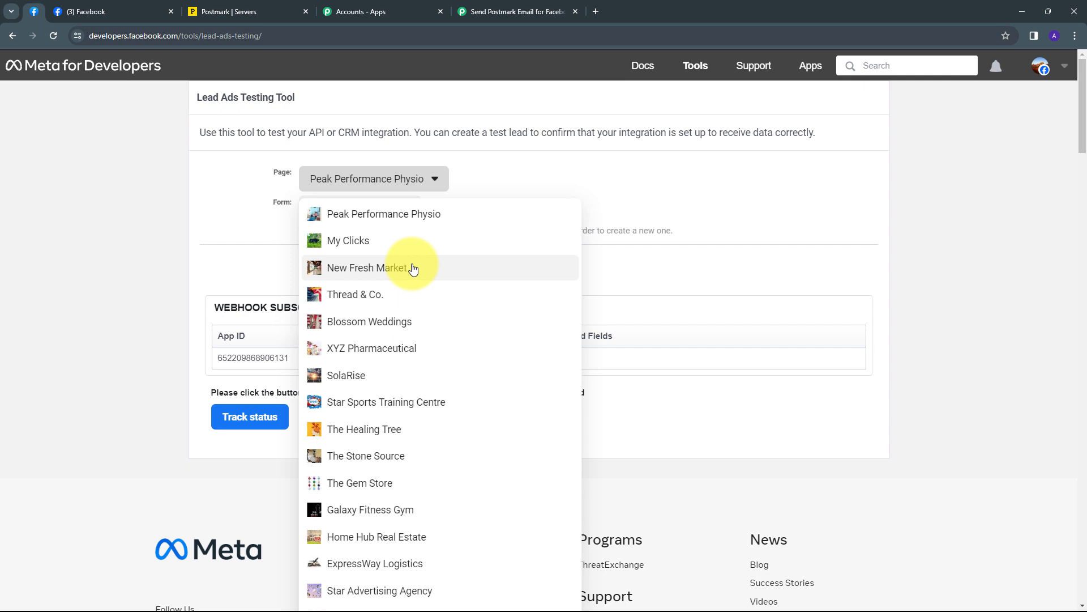
pyautogui.scroll(-18, 413, 268)
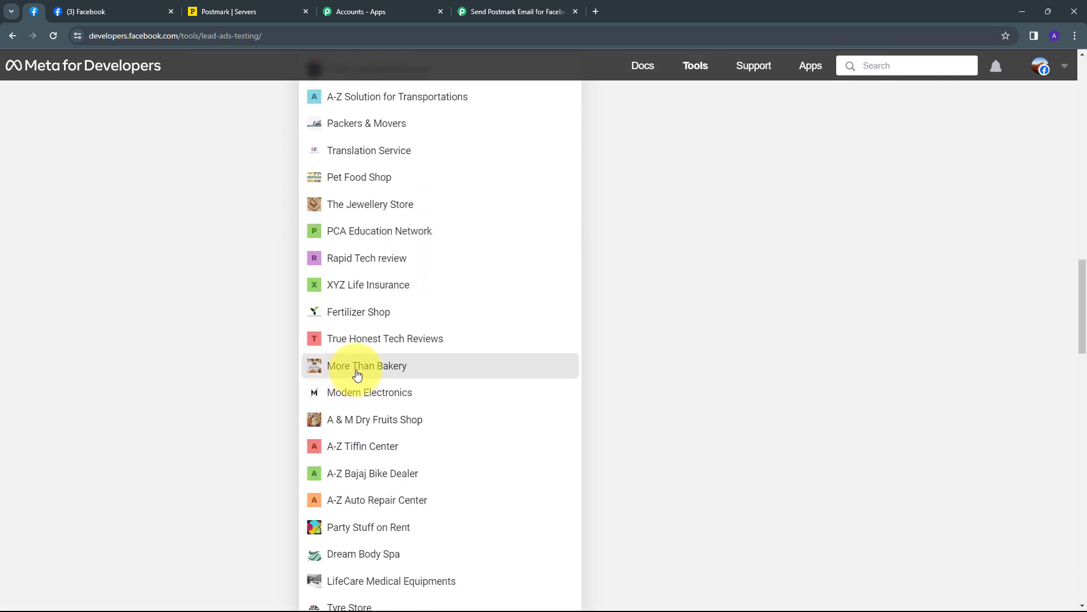
pyautogui.click(358, 371)
pyautogui.scroll(3, 340, 260)
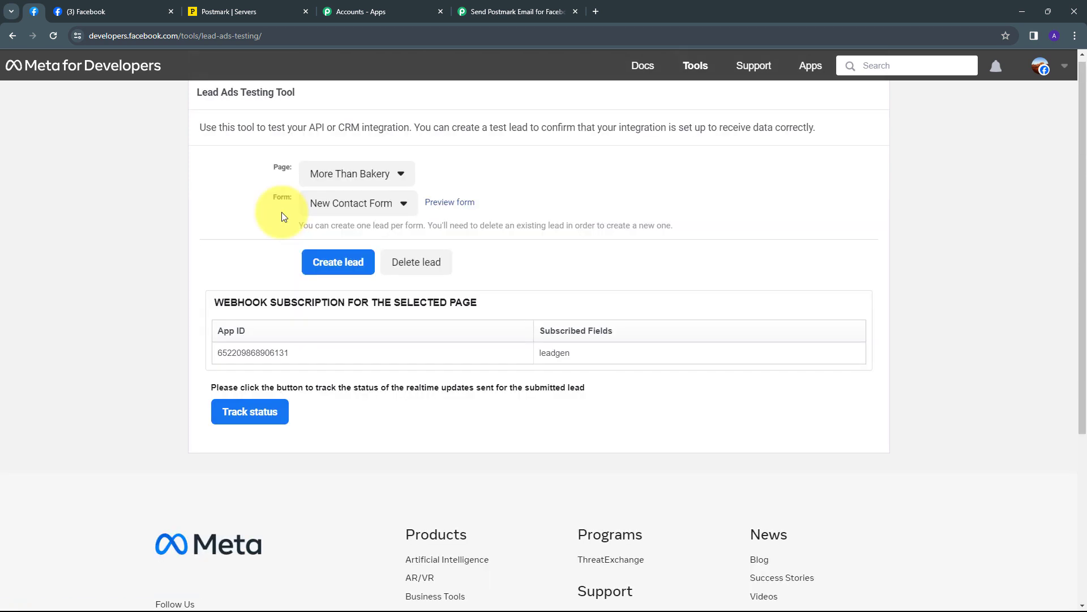
# Preview New Contact Form and submit a test lead with the prefilled contact details
pyautogui.click(456, 205)
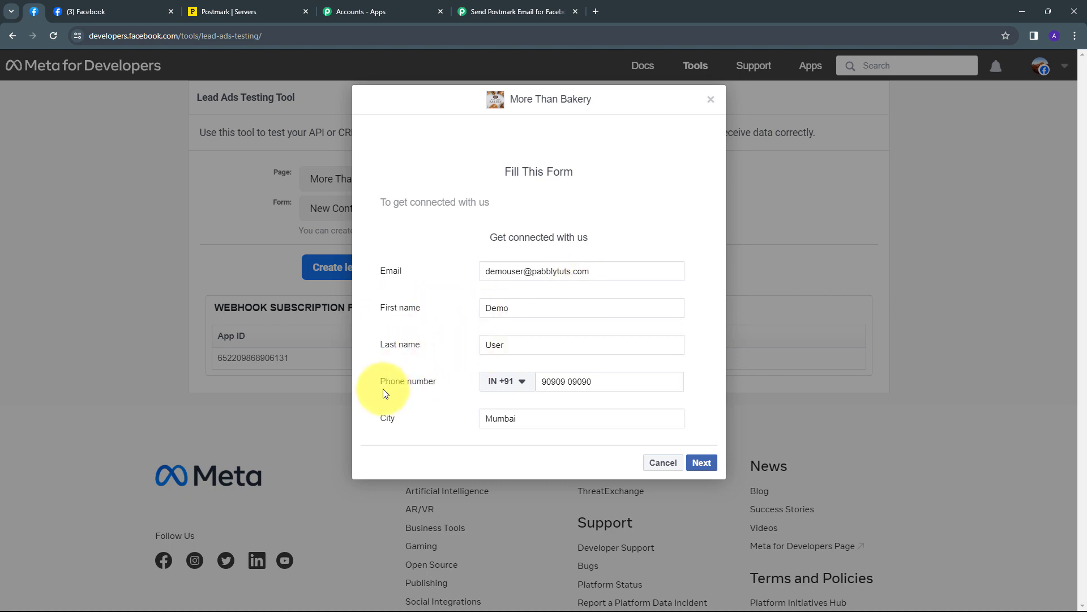
pyautogui.tripleClick(585, 381)
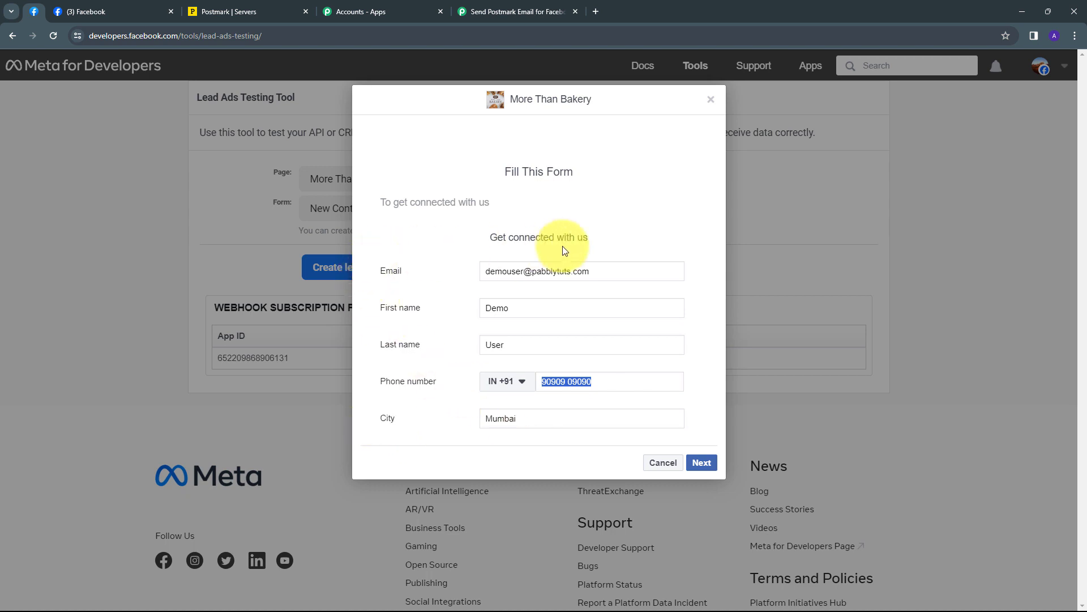
pyautogui.click(514, 458)
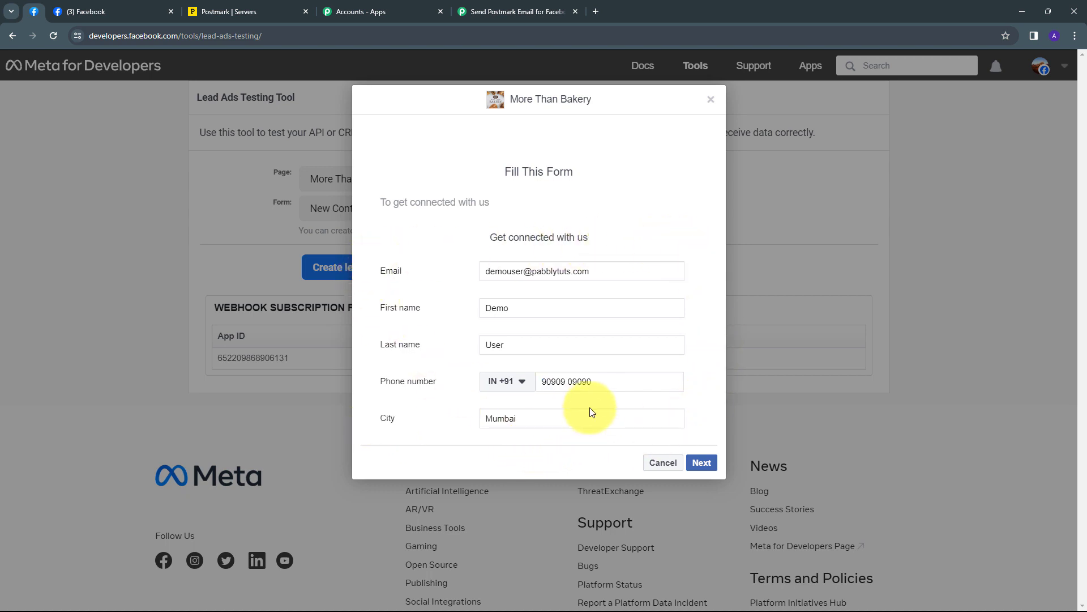
pyautogui.click(702, 460)
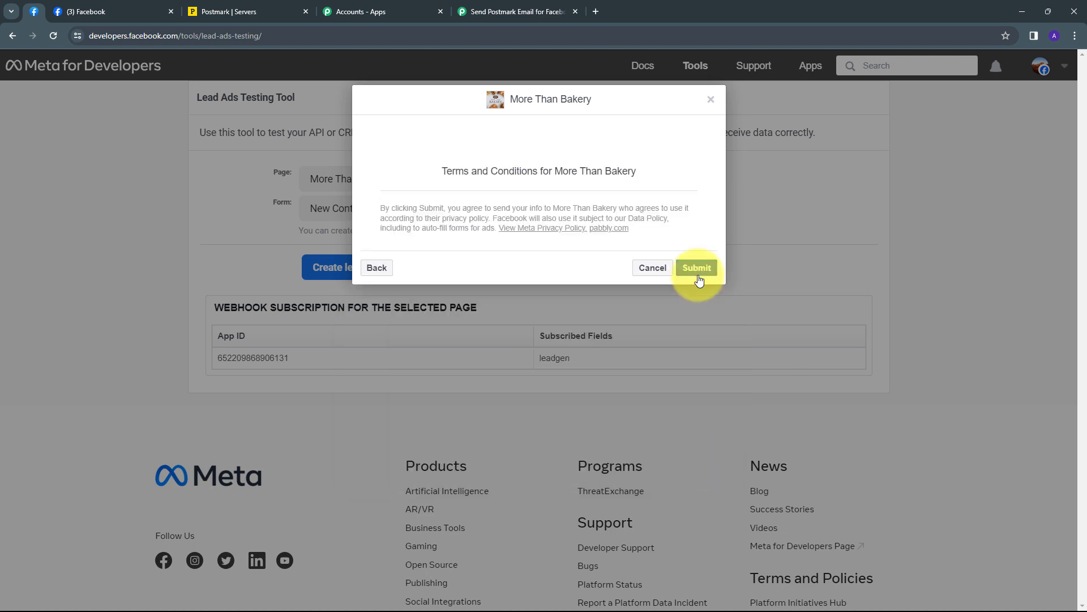
pyautogui.click(698, 271)
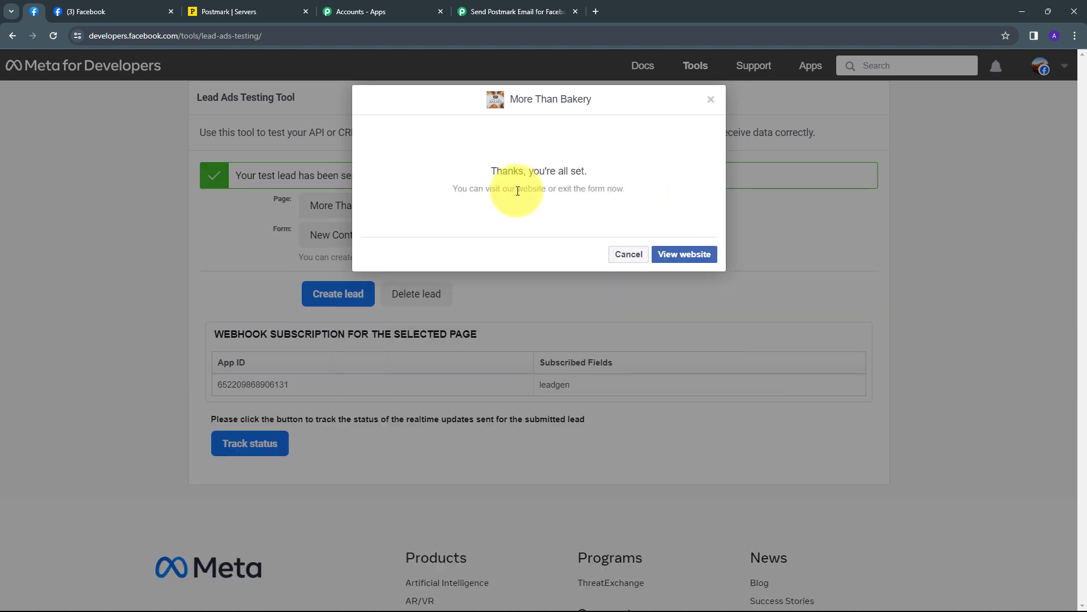
# Switch to Pabbly Connect and check the email, first name, last name, phone number and city in the trigger's received response
pyautogui.click(475, 9)
pyautogui.scroll(-5, 903, 315)
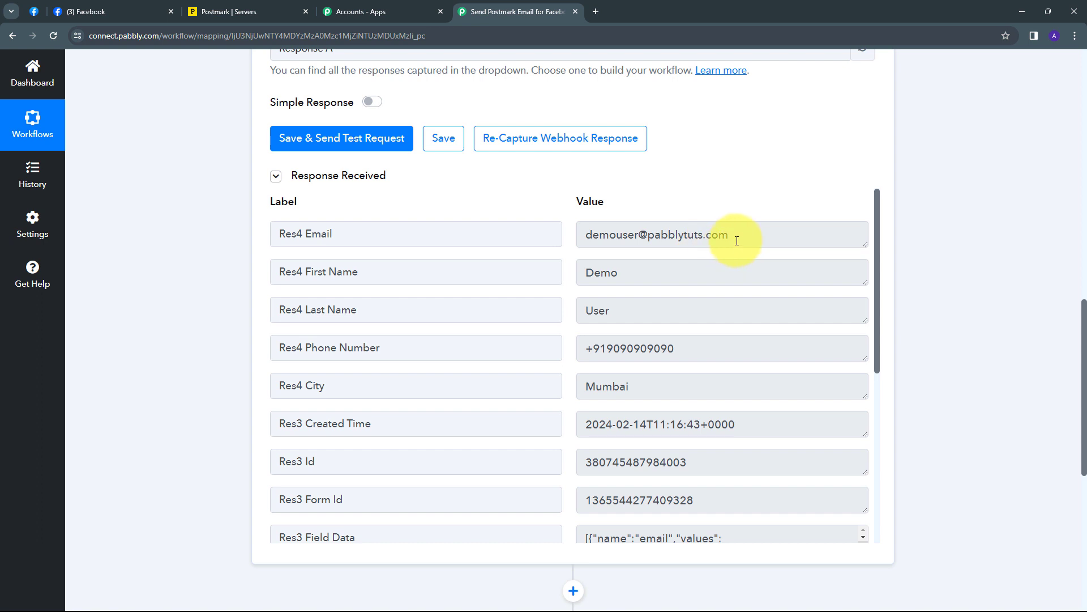
pyautogui.moveTo(733, 237); pyautogui.dragTo(581, 238)
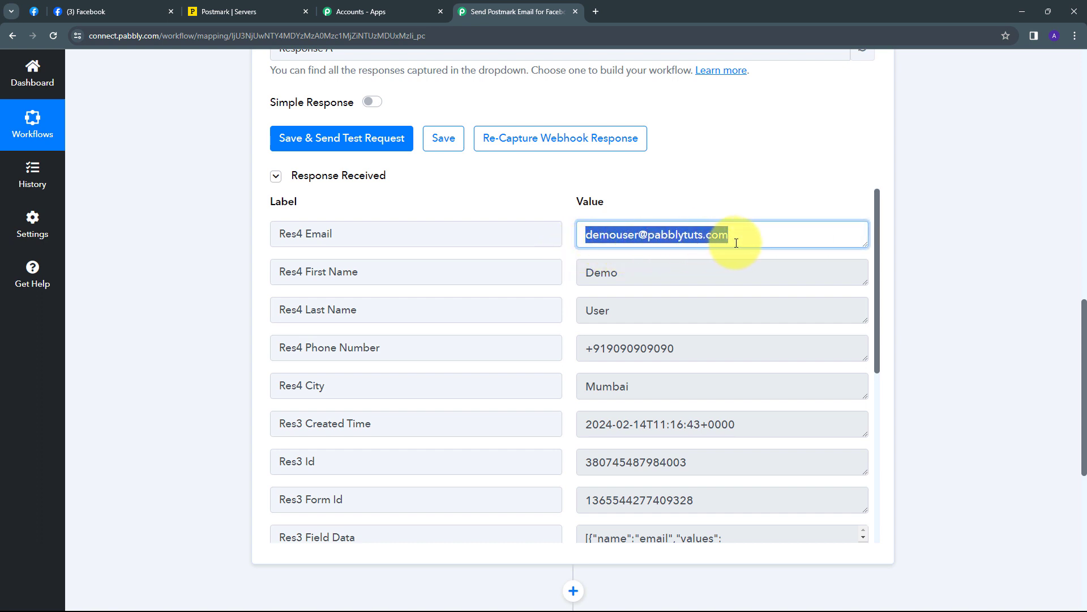
pyautogui.moveTo(633, 274); pyautogui.dragTo(538, 281)
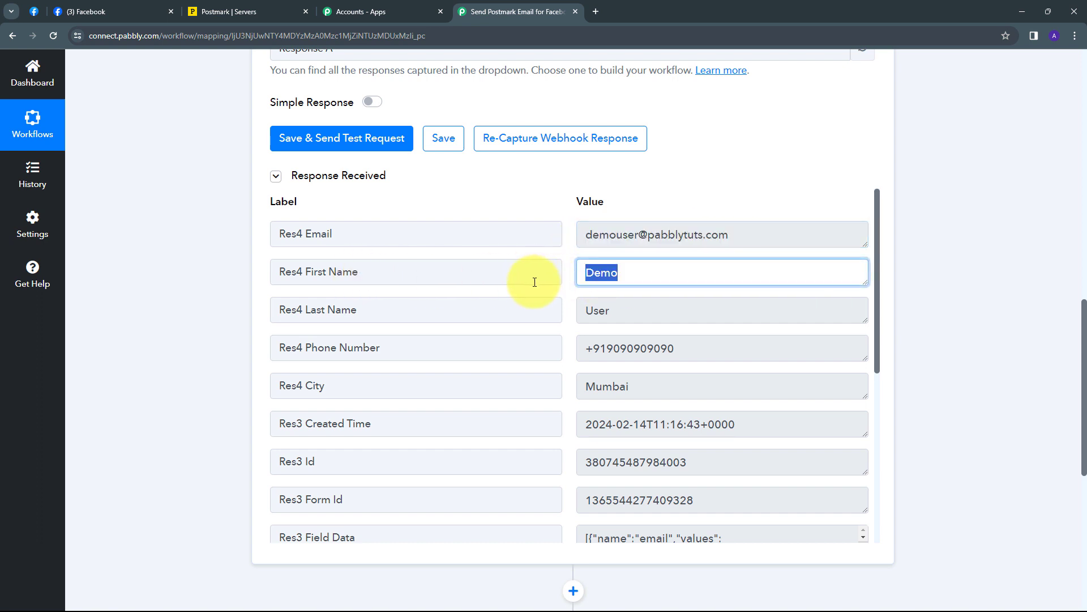
pyautogui.moveTo(631, 309); pyautogui.dragTo(498, 323)
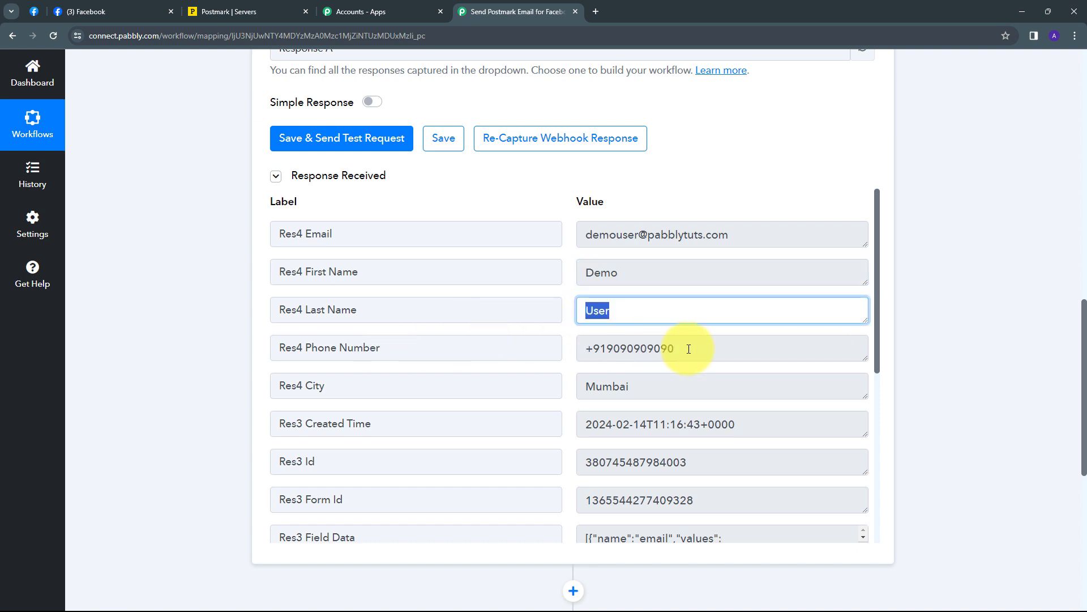
pyautogui.moveTo(687, 346); pyautogui.dragTo(507, 360)
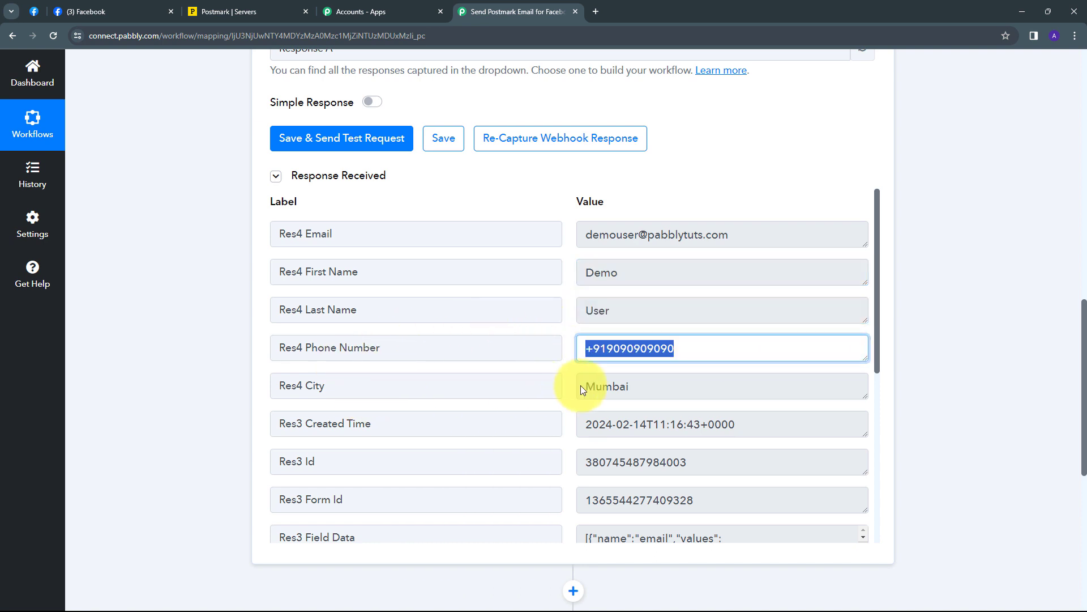
pyautogui.moveTo(670, 385); pyautogui.dragTo(534, 386)
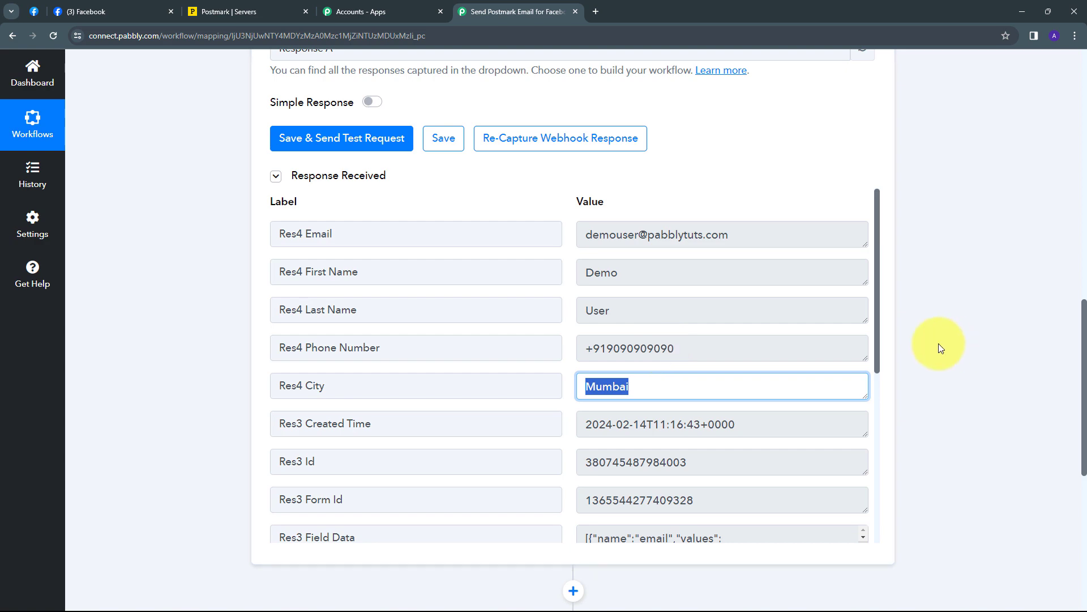
# Set the workflow's action app to Postmark with the action event Send Email
pyautogui.scroll(-4, 942, 345)
pyautogui.click(786, 440)
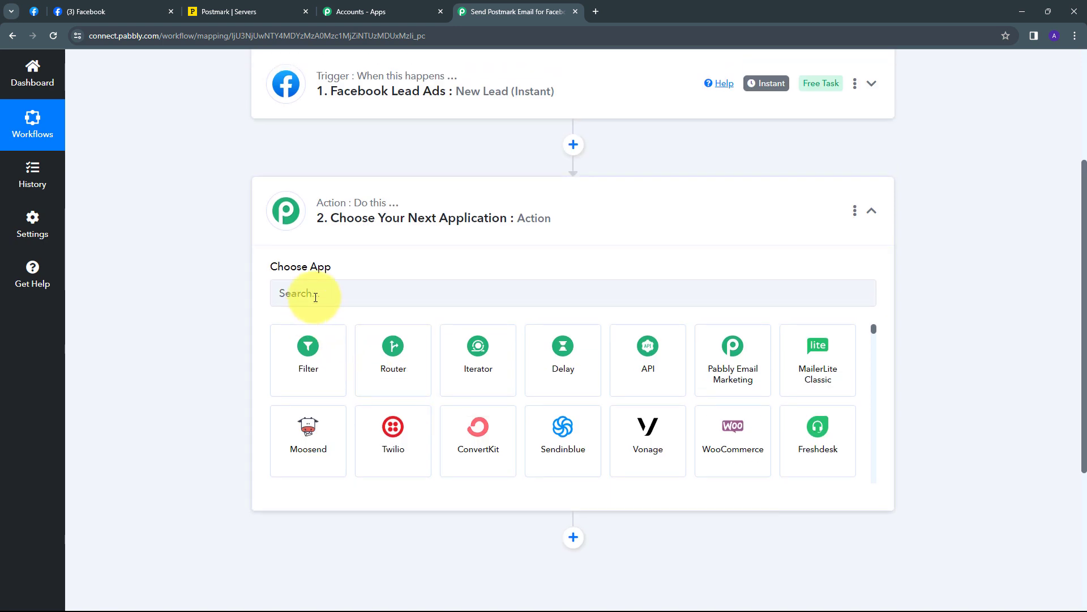
pyautogui.click(316, 297)
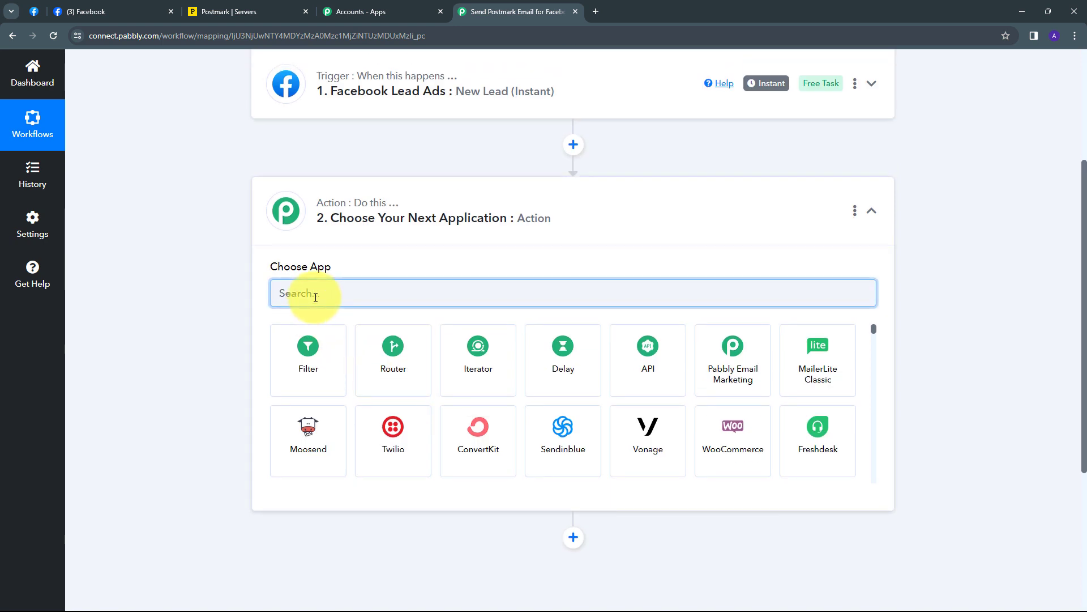
pyautogui.write('Postmark')
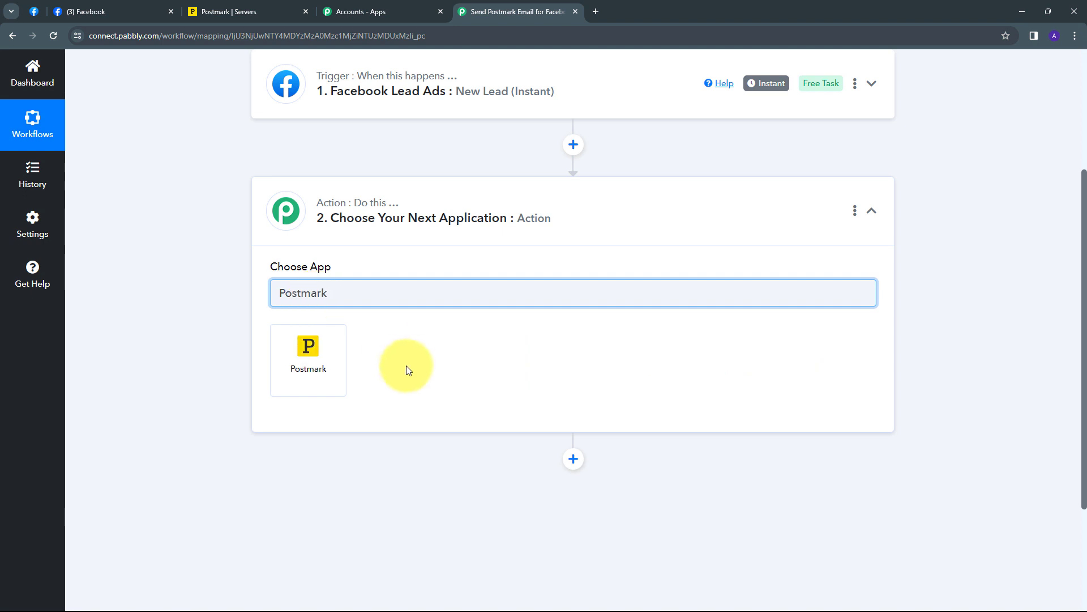
pyautogui.click(321, 368)
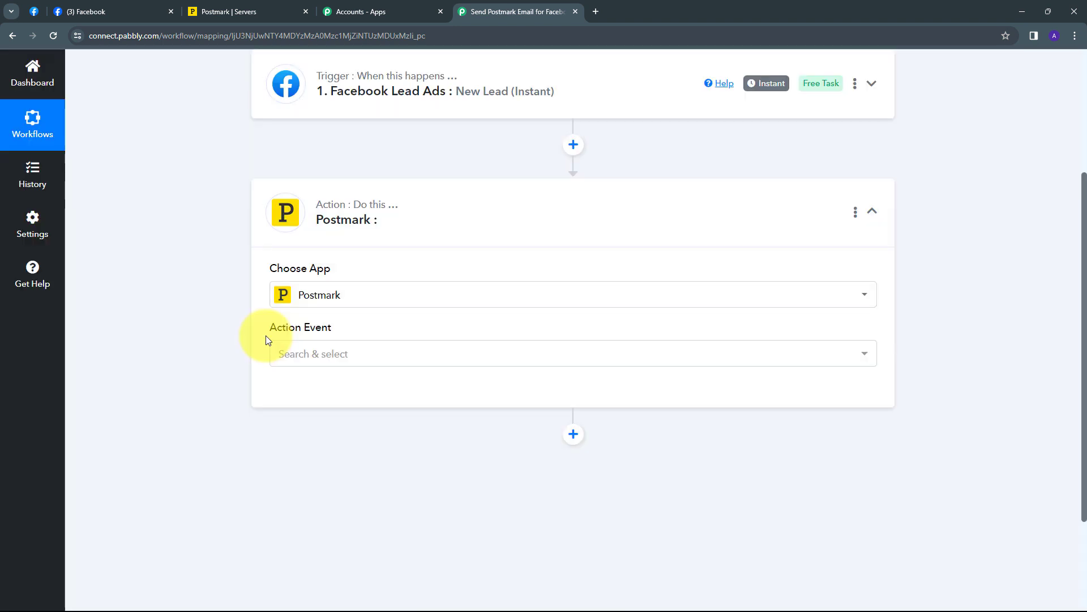
pyautogui.click(600, 354)
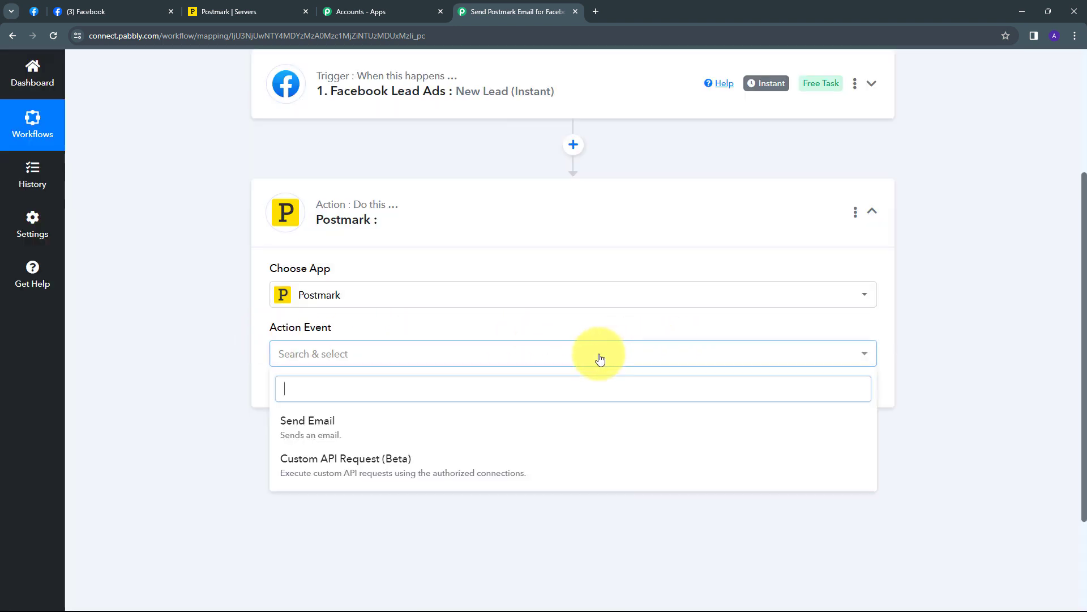
pyautogui.click(322, 433)
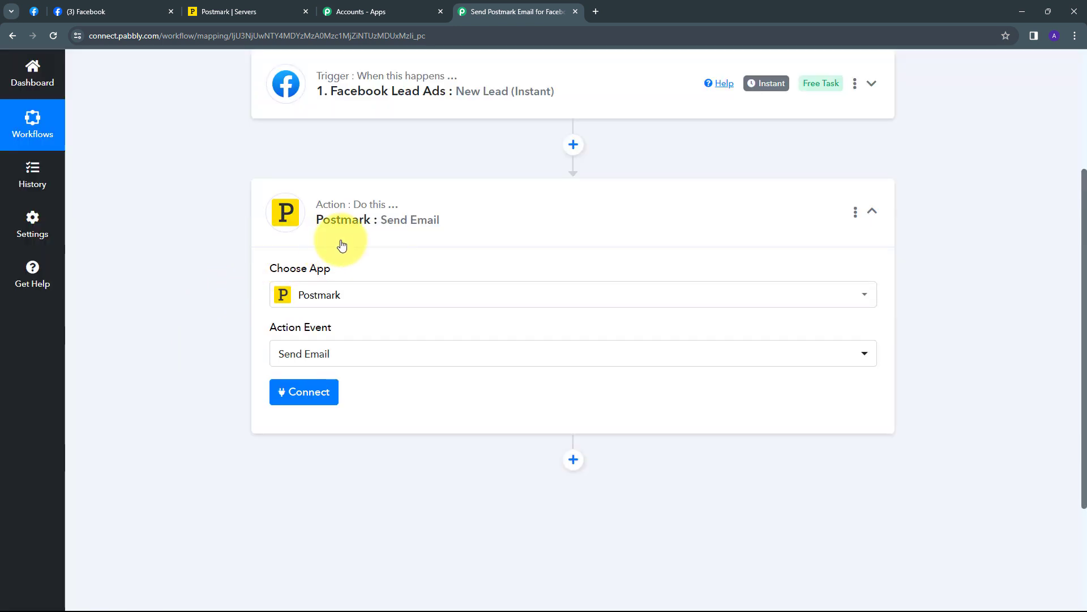
# Start a new Postmark connection for the action and copy the server API token of My First Server from Postmark
pyautogui.click(309, 397)
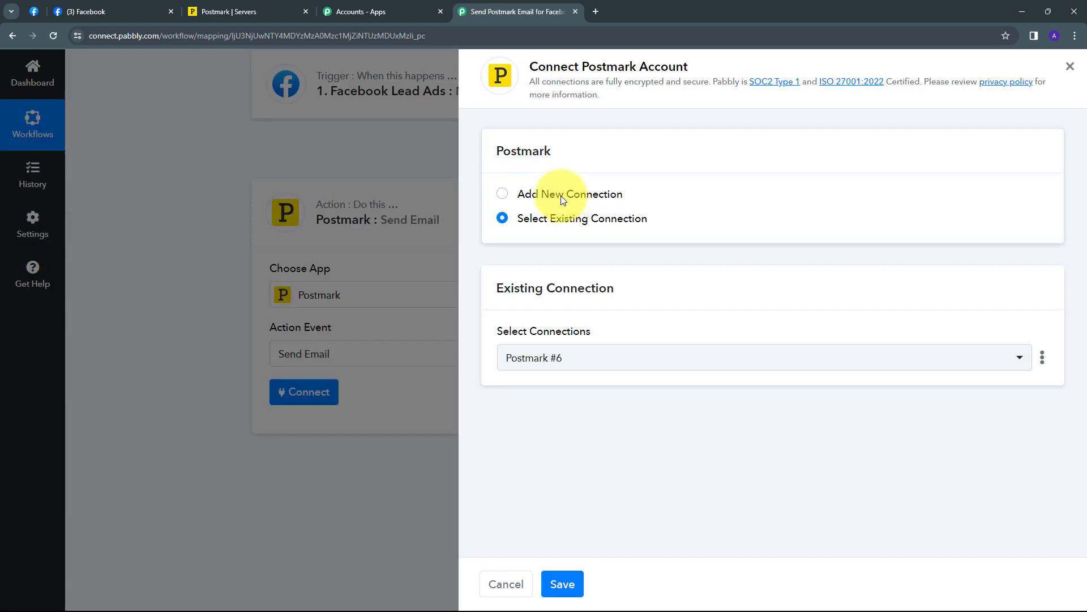
pyautogui.click(564, 187)
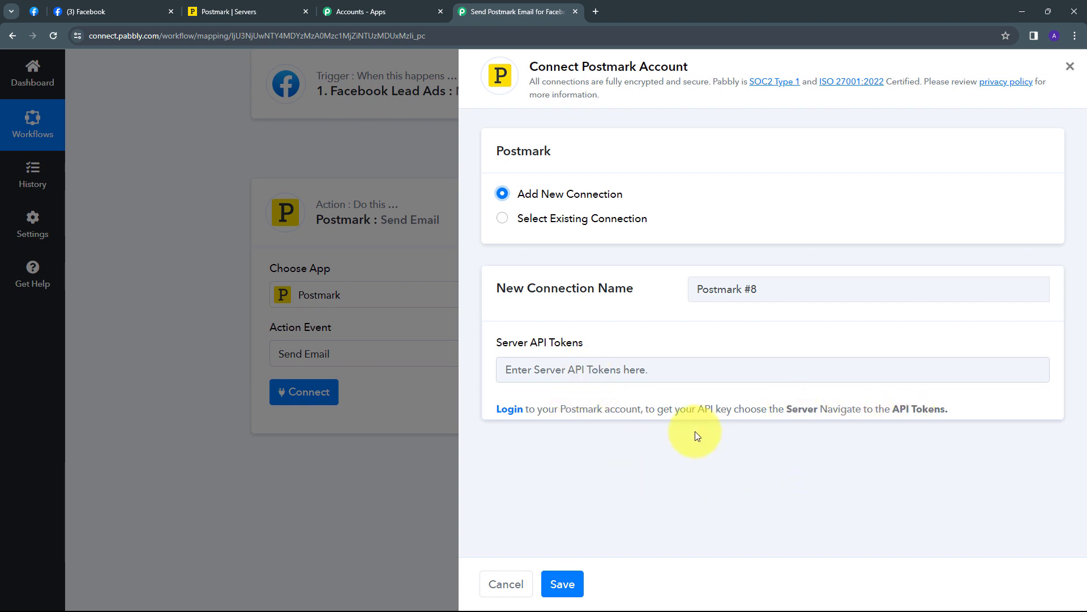
pyautogui.click(236, 10)
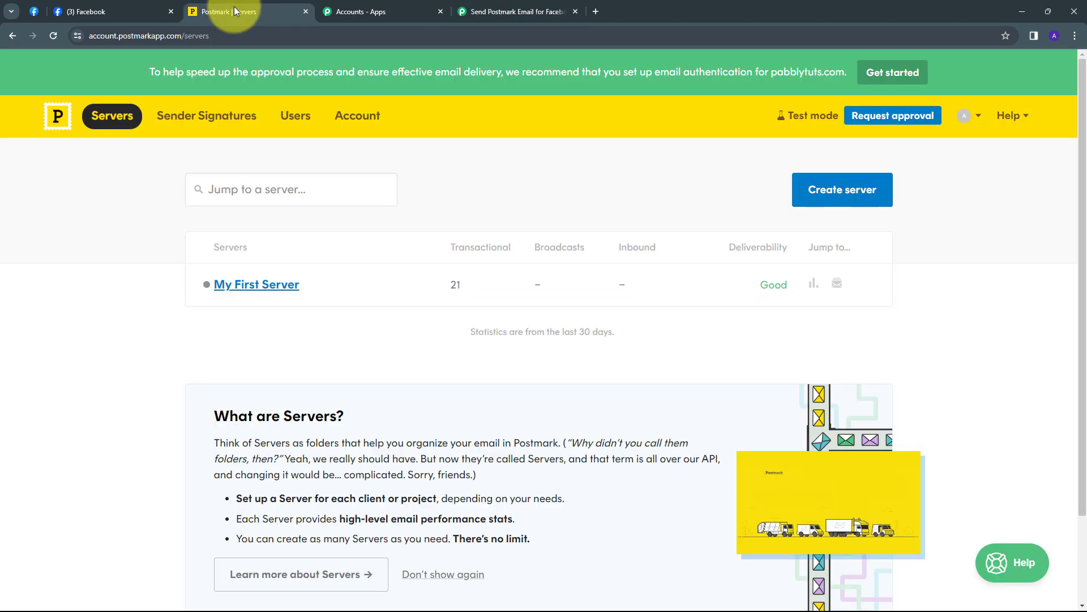
pyautogui.click(250, 290)
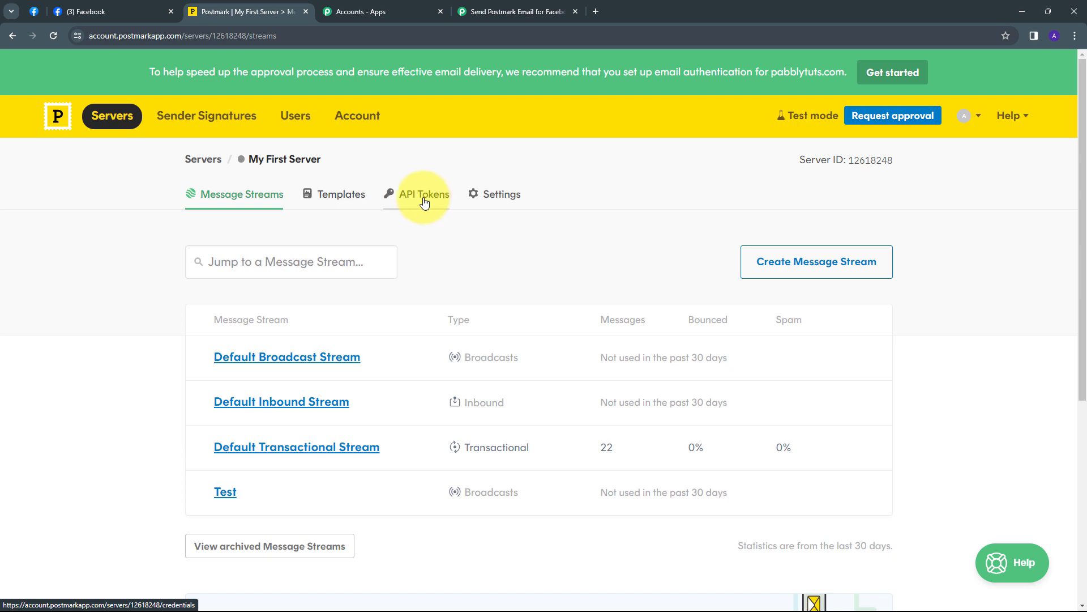
pyautogui.click(425, 202)
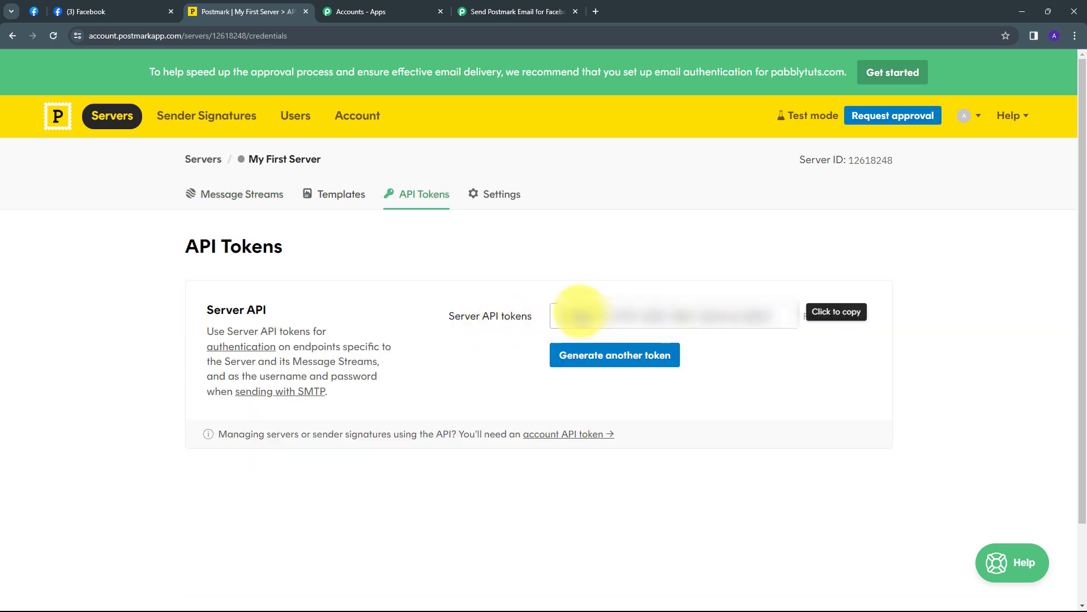
pyautogui.click(781, 317)
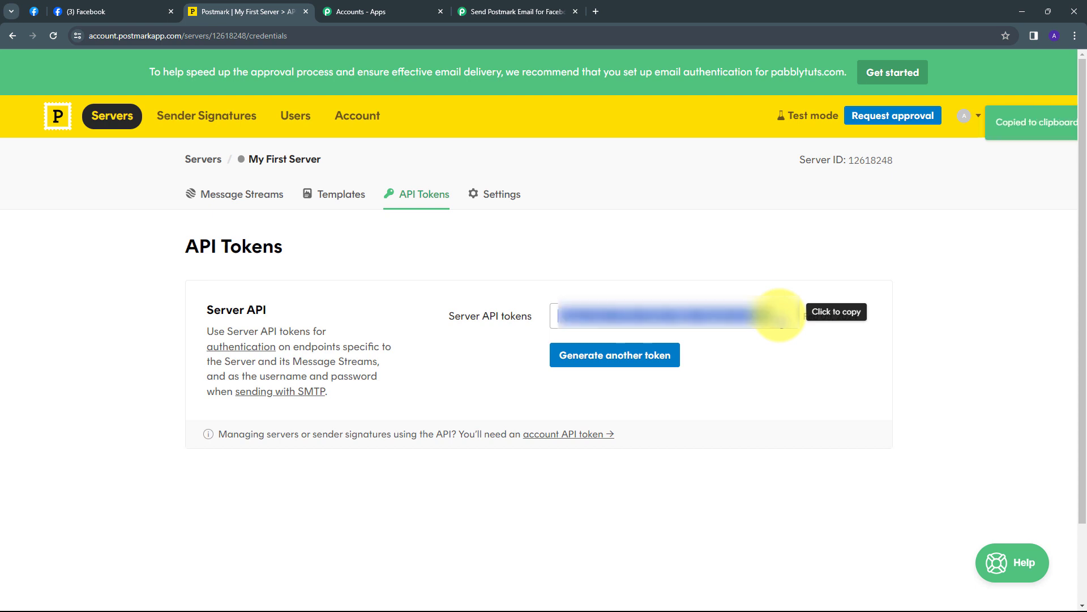
# Paste the server API token into the new Postmark connection in Pabbly Connect and save the connection
pyautogui.click(495, 11)
pyautogui.click(589, 371)
pyautogui.hotkey('ctrl', 'v')
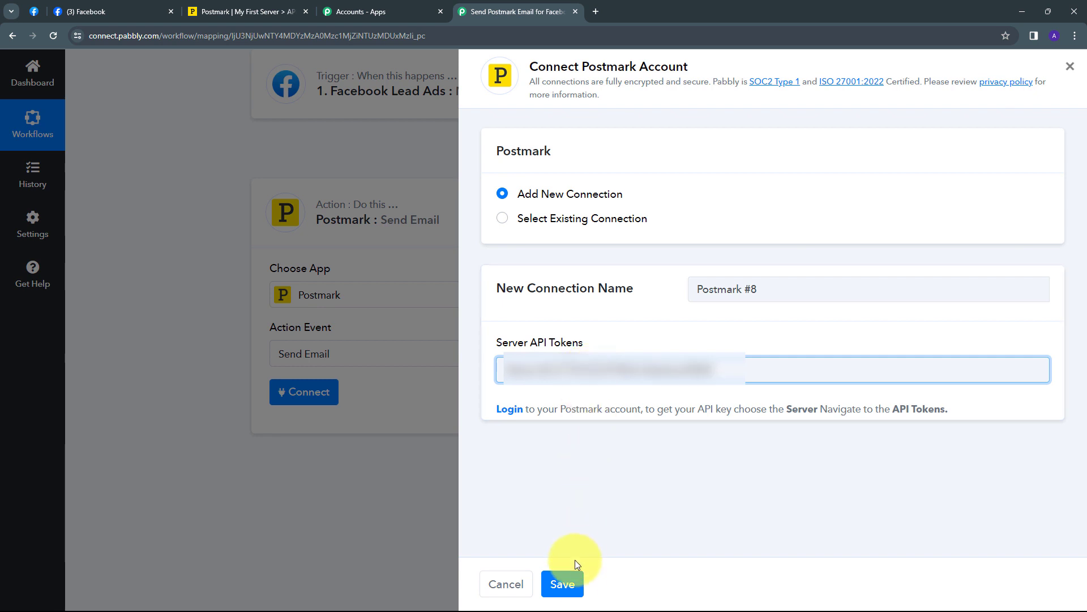
pyautogui.click(567, 584)
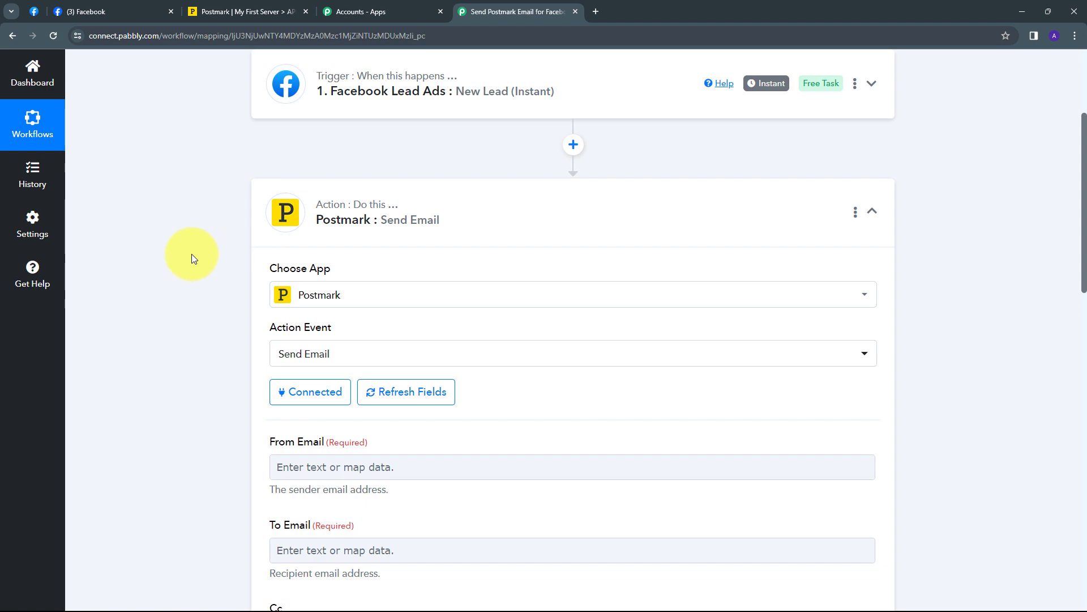
# Fill in the From Email field of the Postmark action with the sender's email address
pyautogui.scroll(-1, 555, 280)
pyautogui.scroll(-3, 556, 280)
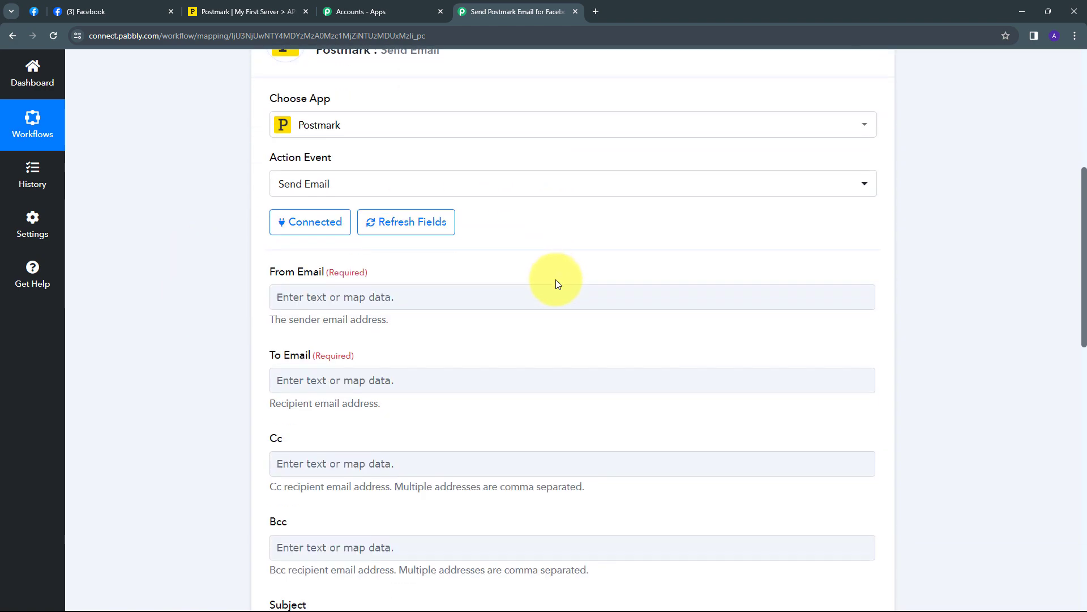
pyautogui.scroll(-5, 447, 272)
pyautogui.scroll(-2, 500, 333)
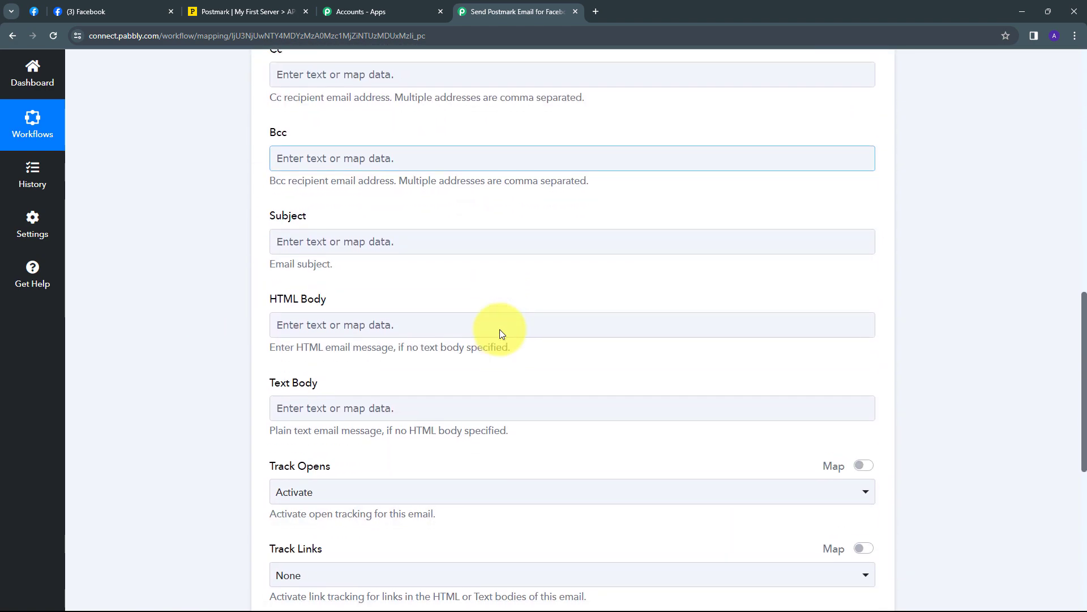
pyautogui.scroll(8, 277, 270)
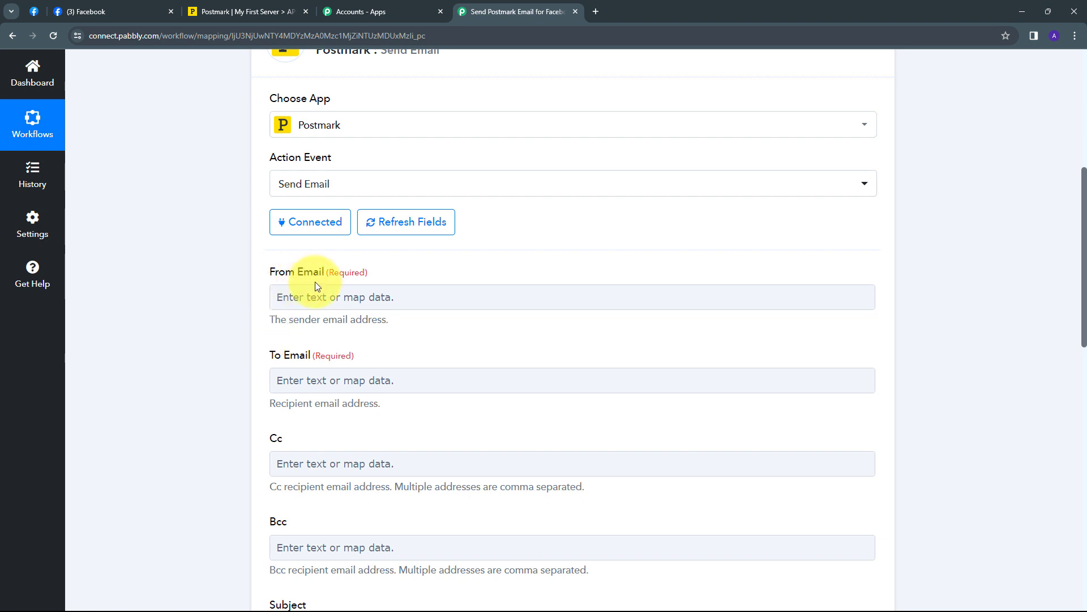
pyautogui.click(277, 295)
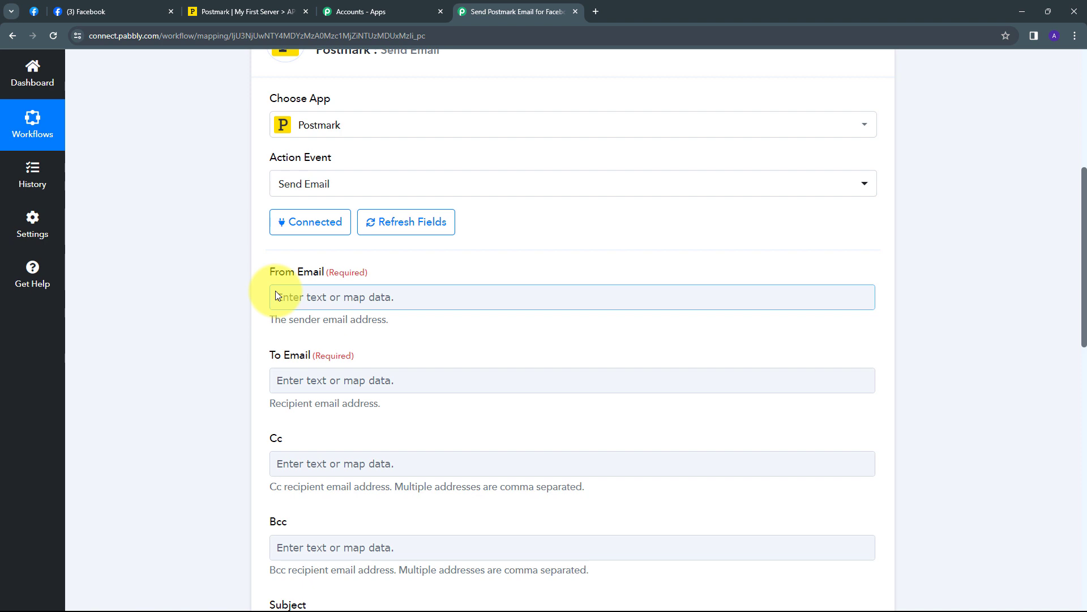
pyautogui.click(287, 295)
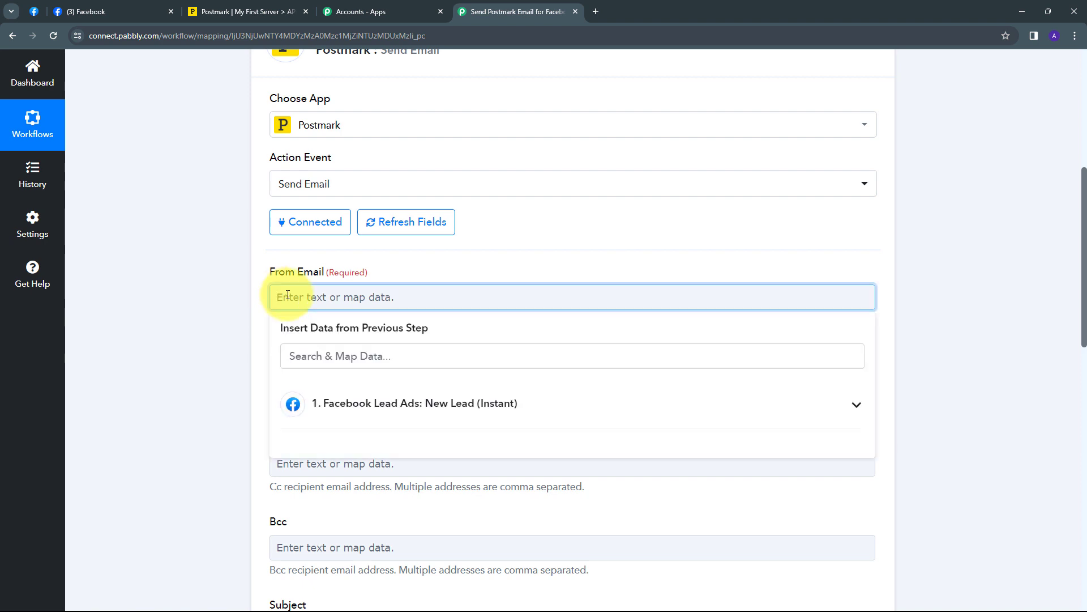
pyautogui.hotkey('ctrl', 'v')
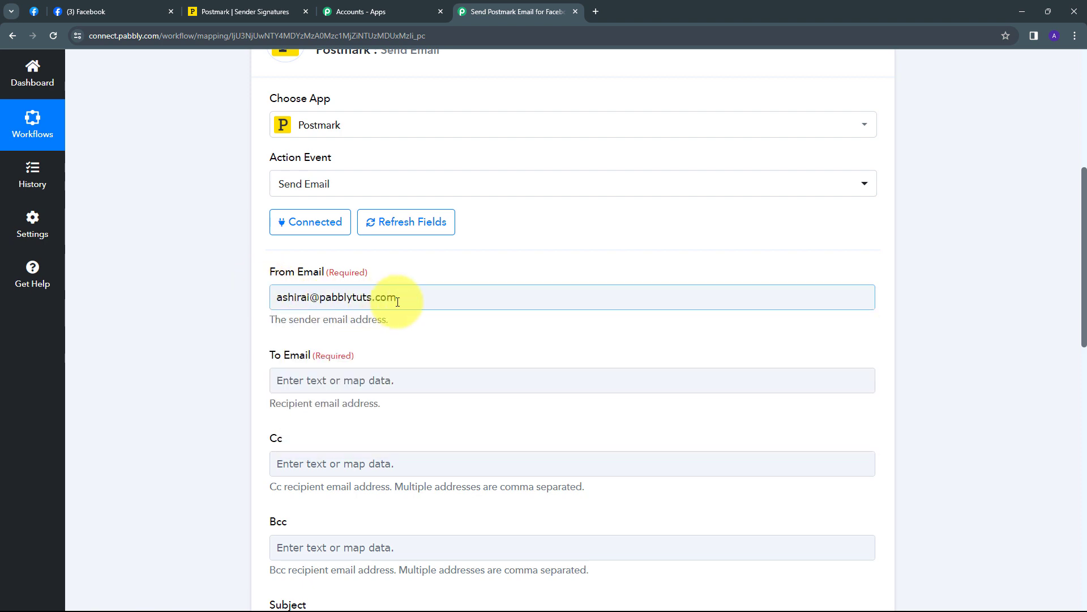
pyautogui.click(333, 347)
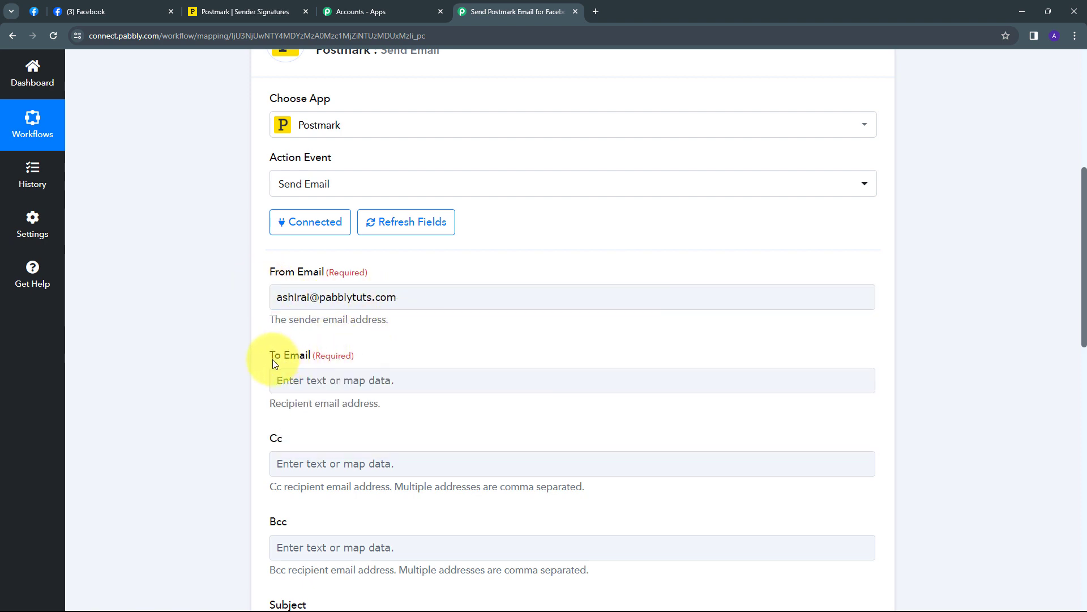
# Map the To Email field to Res4 Email from the Facebook Lead Ads trigger data
pyautogui.scroll(-1, 427, 344)
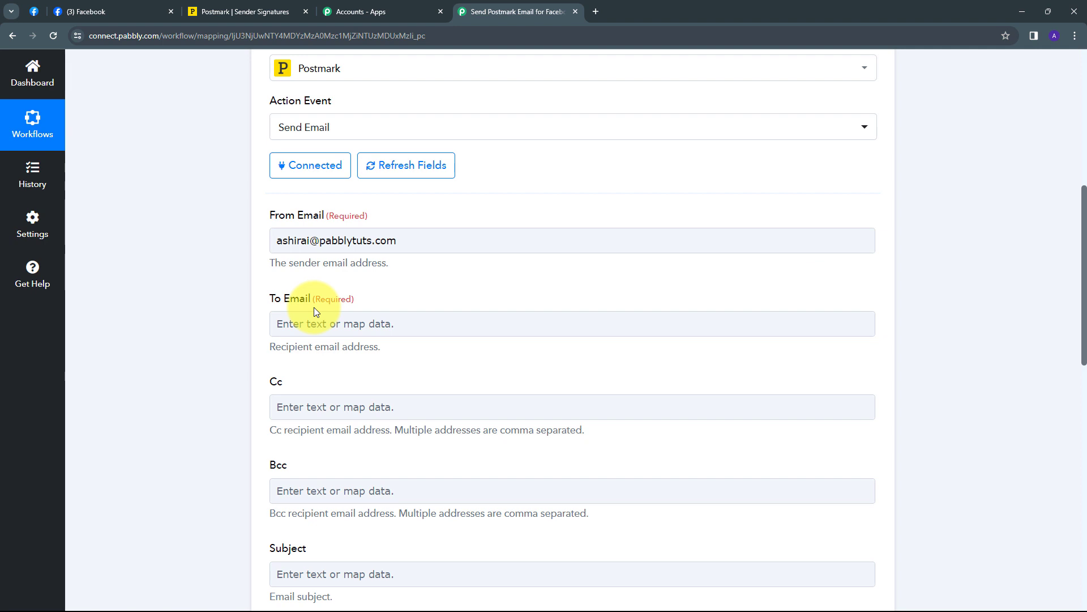
pyautogui.click(310, 332)
pyautogui.click(307, 325)
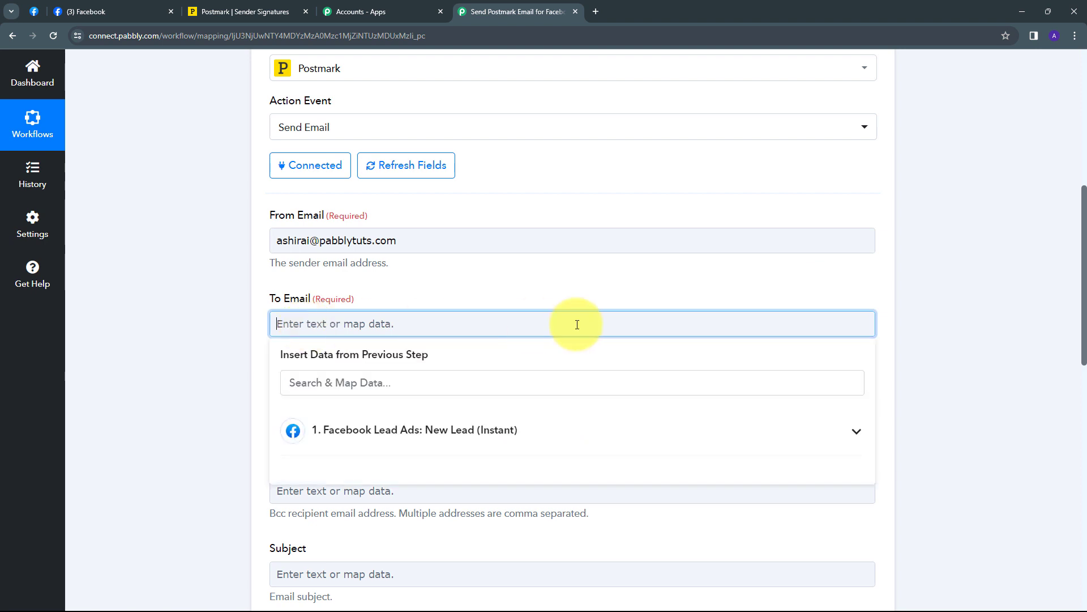
pyautogui.click(534, 436)
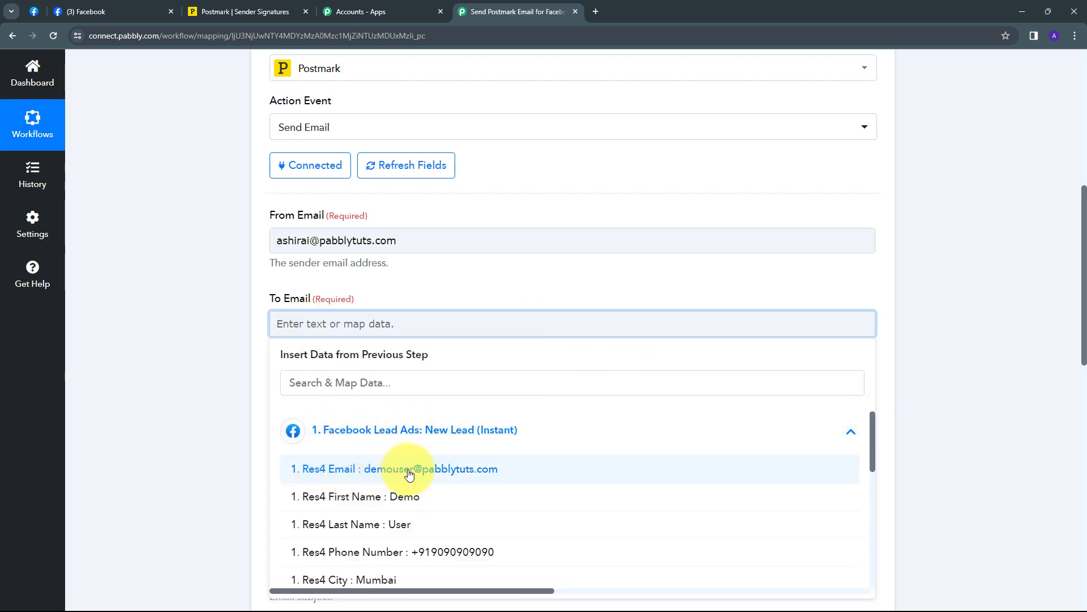
pyautogui.click(383, 471)
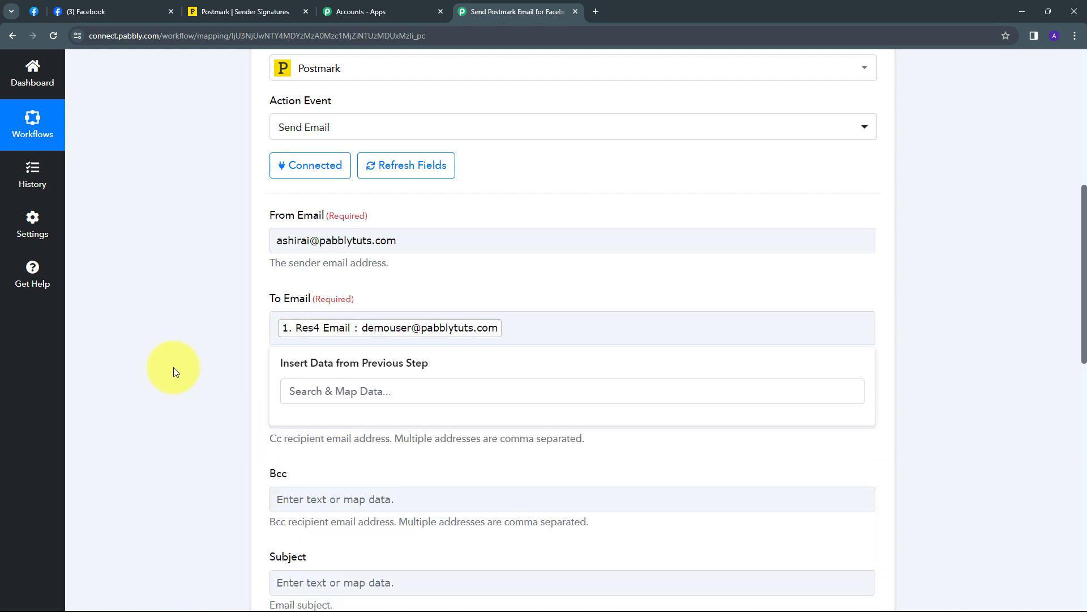
pyautogui.click(173, 367)
pyautogui.click(348, 337)
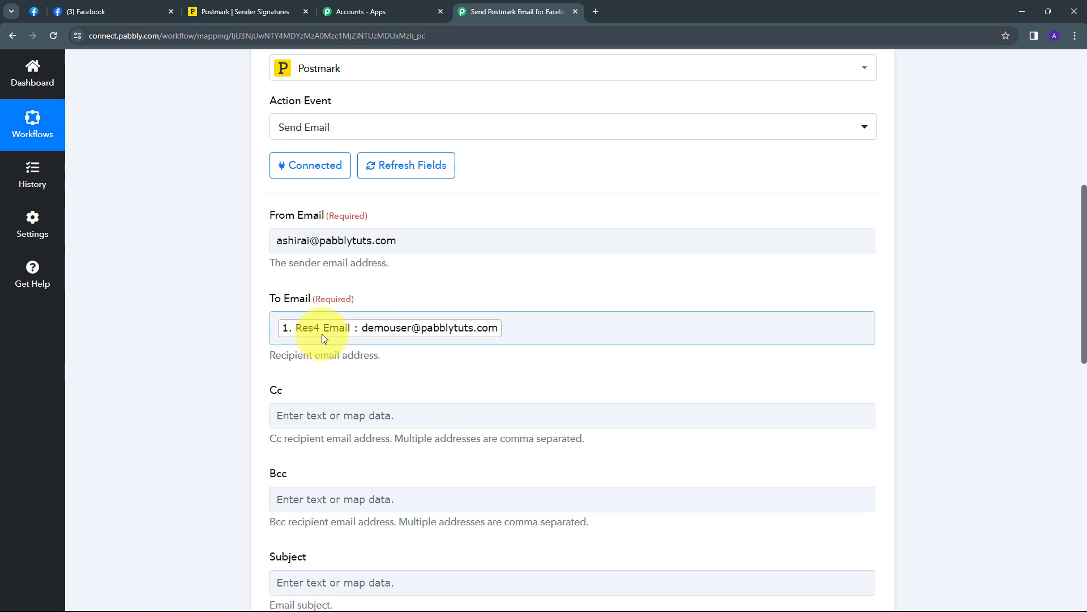
# Set the email's Subject to "Sweet Treats Await! Welcome to More than Bakery"
pyautogui.scroll(-3, 253, 223)
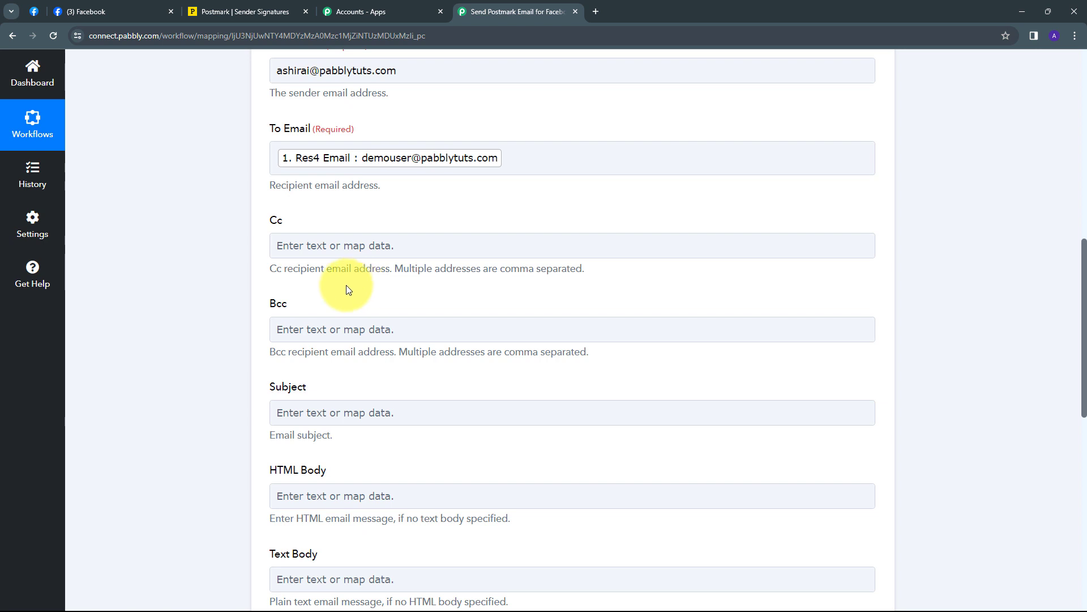
pyautogui.scroll(-2, 339, 288)
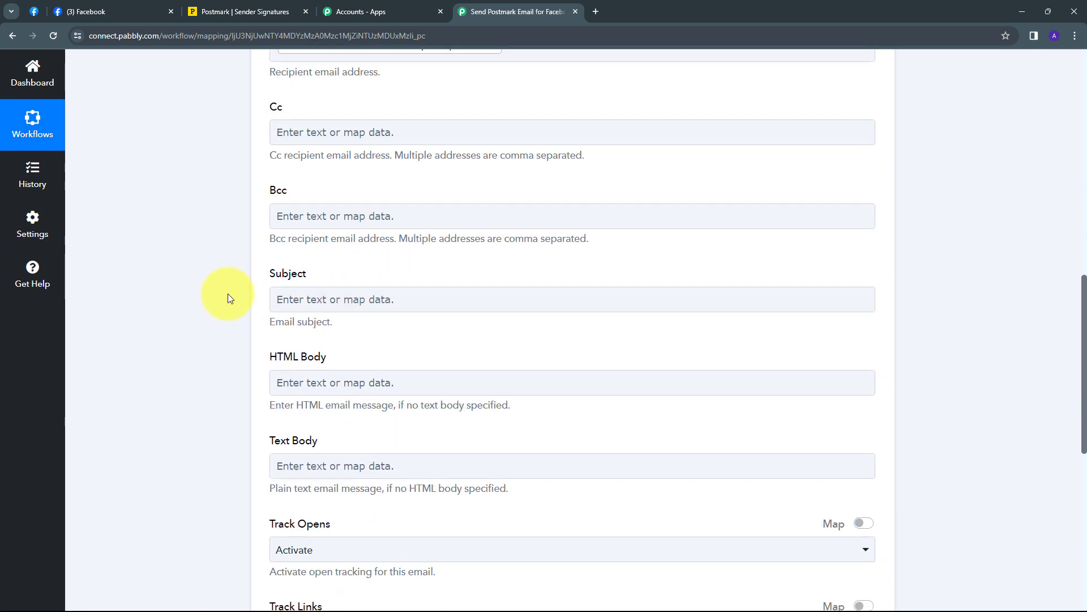
pyautogui.click(294, 295)
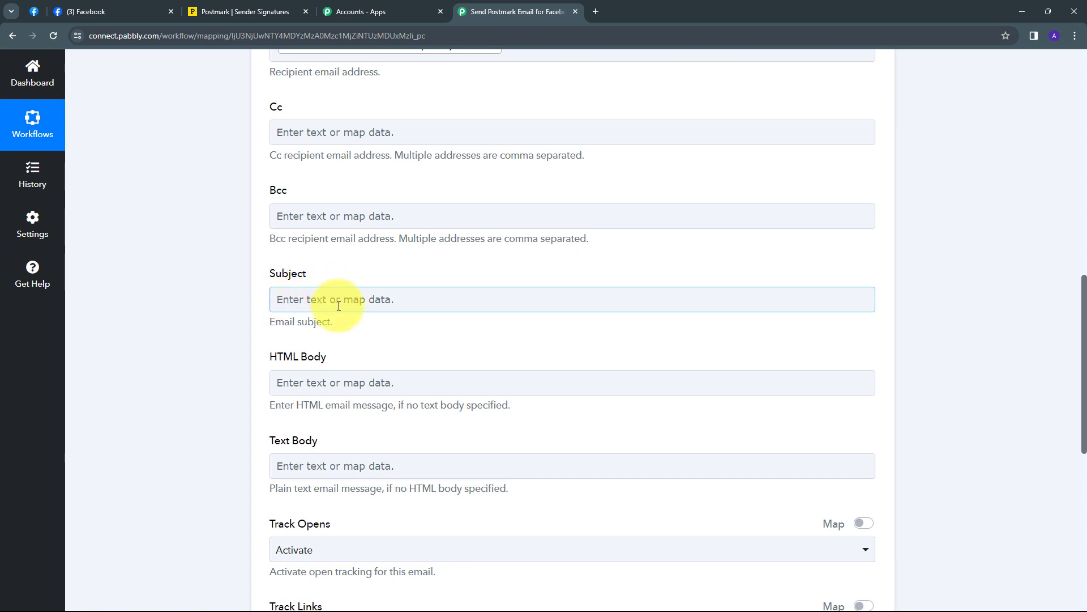
pyautogui.hotkey('ctrl', 'v')
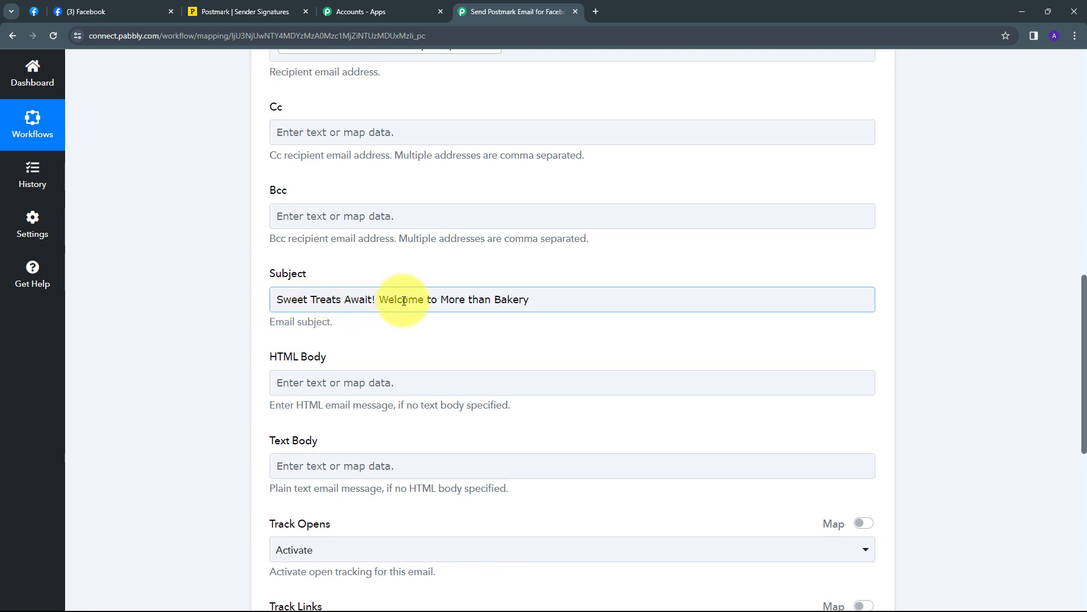
pyautogui.click(244, 292)
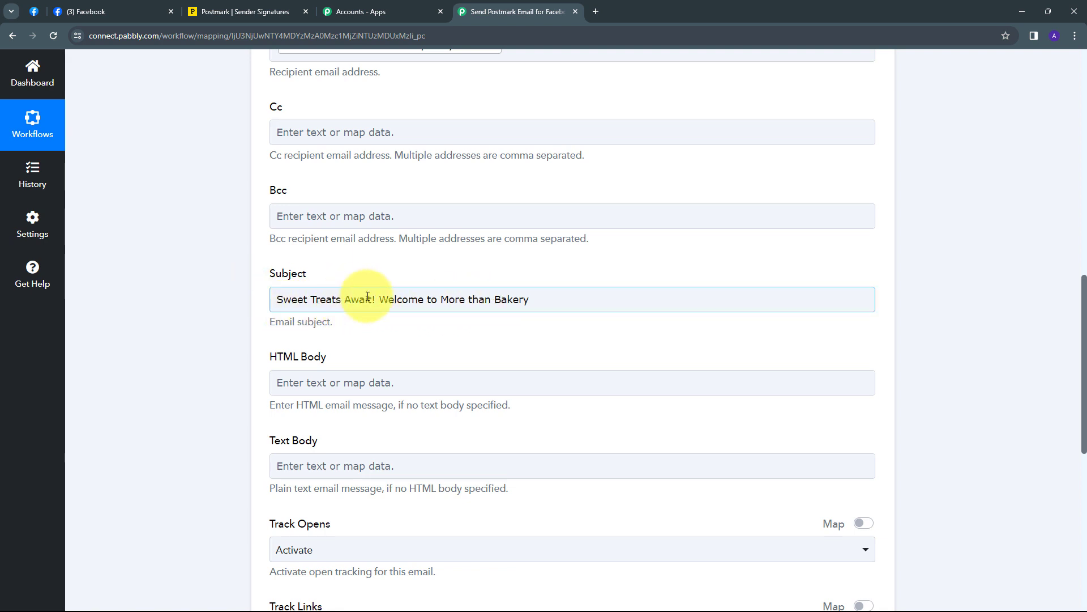
# Fill the Text Body with the More than Bakery thank-you message and map Res4 First Name and Res4 Last Name after "Hello"
pyautogui.scroll(-1, 389, 303)
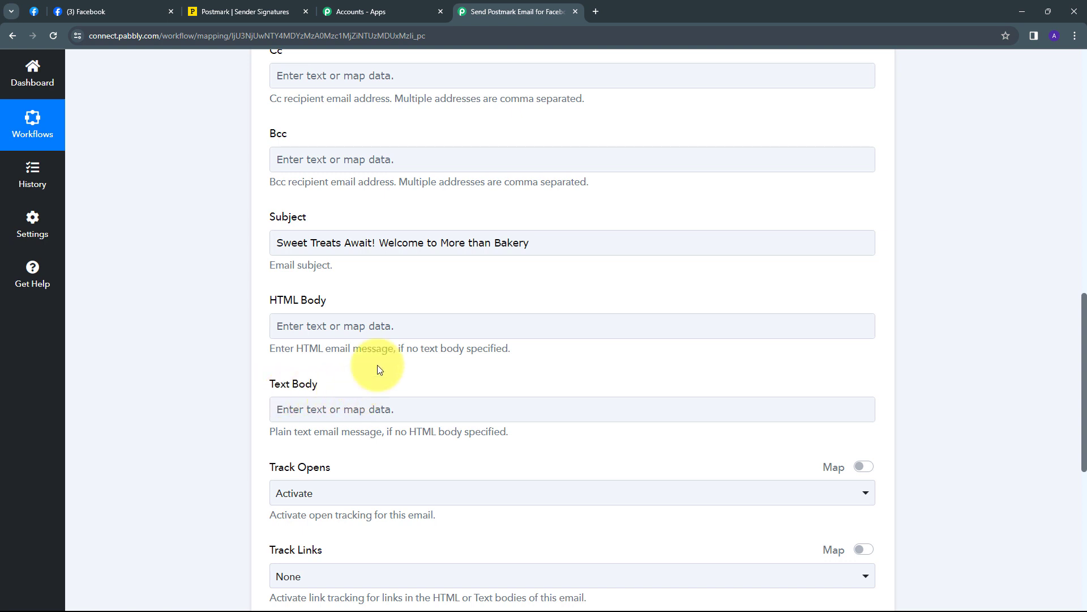
pyautogui.scroll(-1, 377, 364)
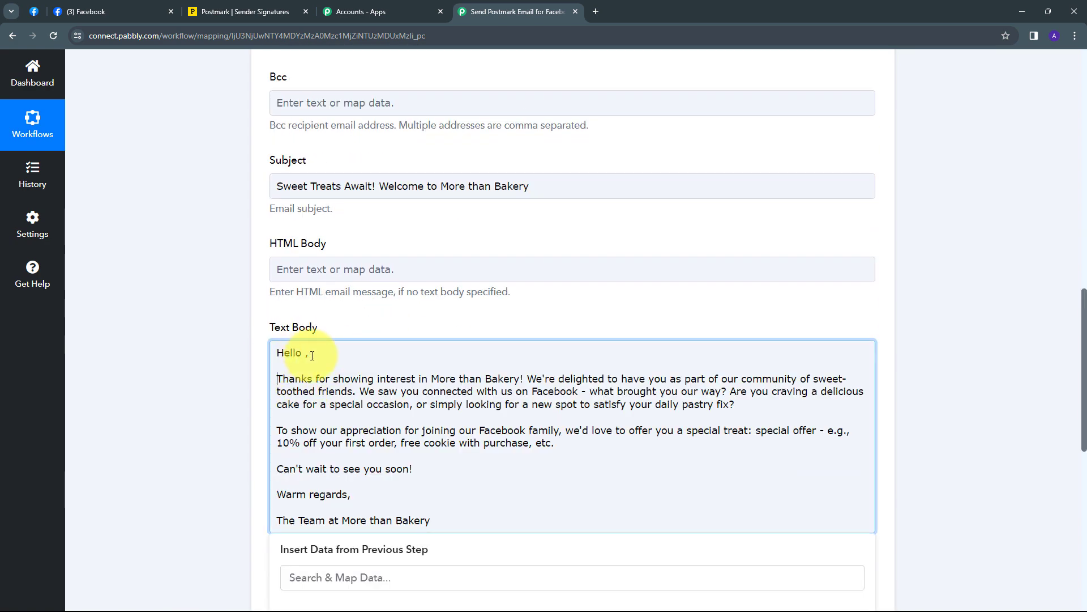
pyautogui.scroll(-1, 312, 355)
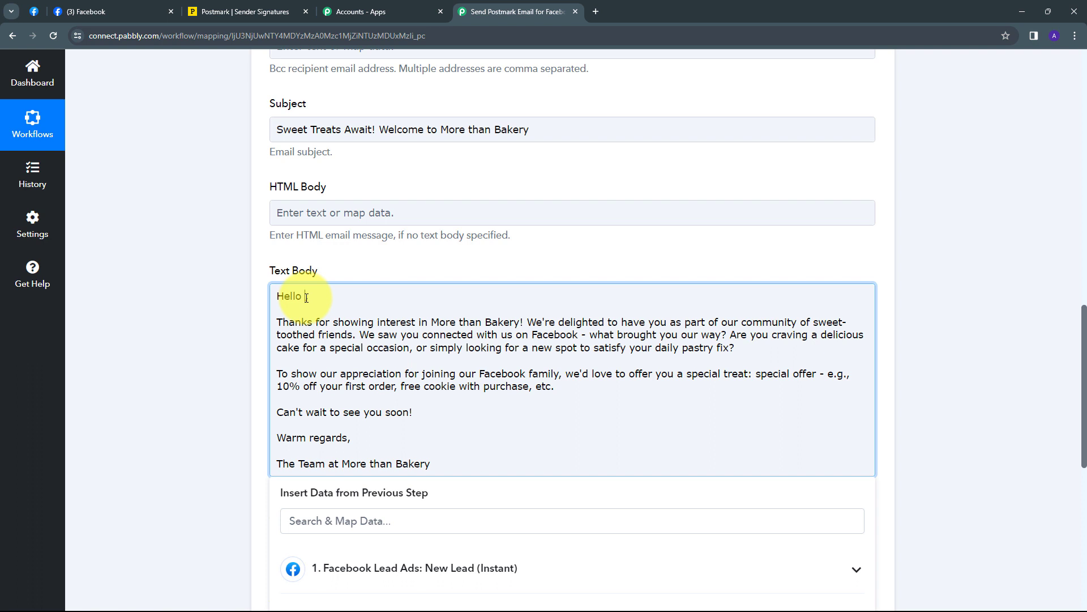
pyautogui.scroll(-1, 352, 300)
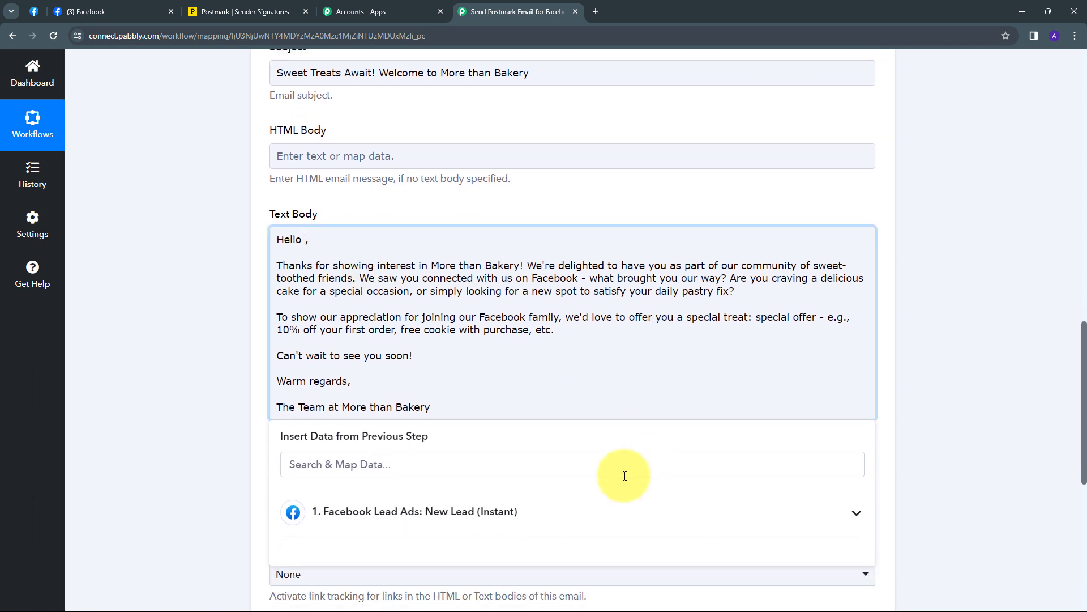
pyautogui.click(440, 512)
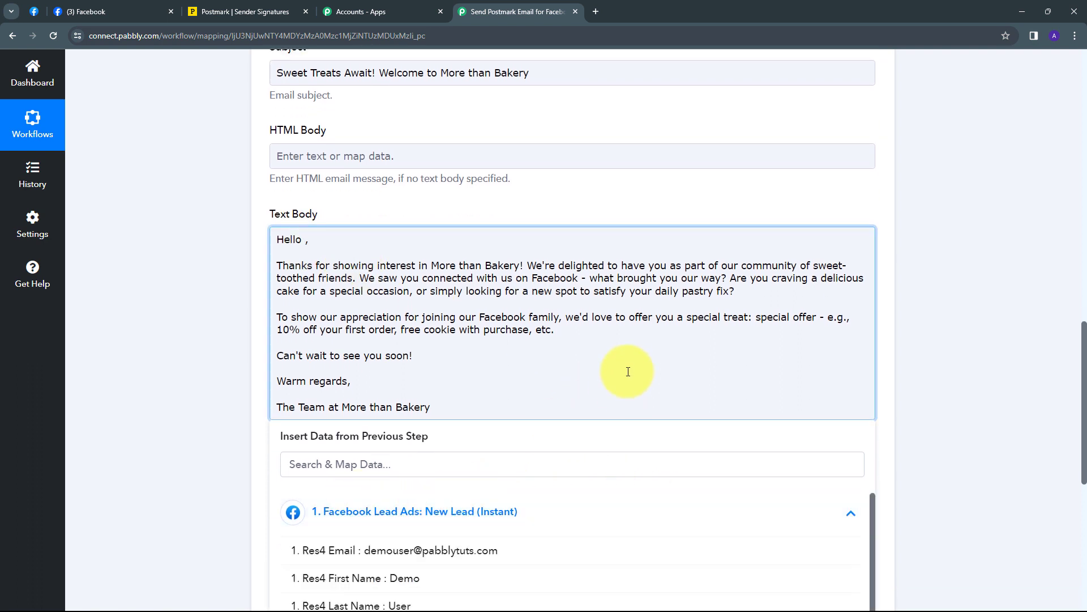
pyautogui.scroll(-2, 443, 478)
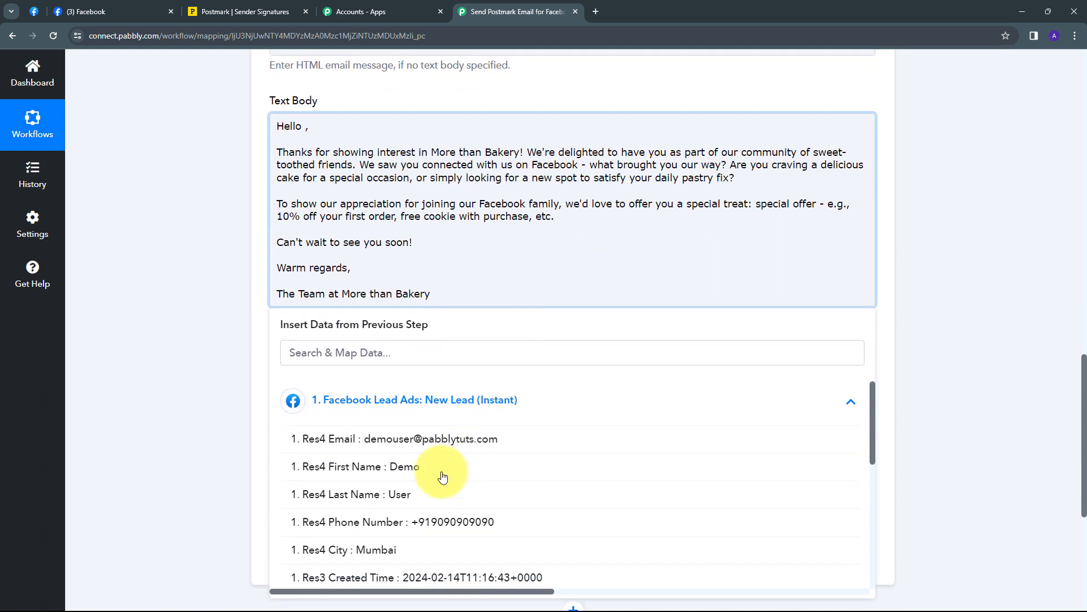
pyautogui.click(365, 477)
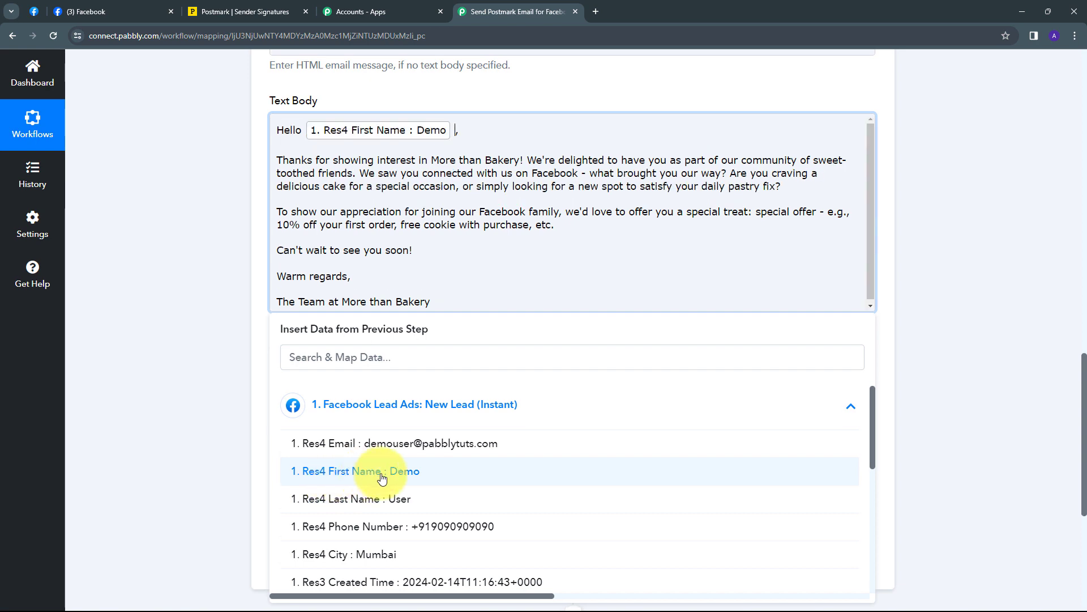
pyautogui.click(343, 500)
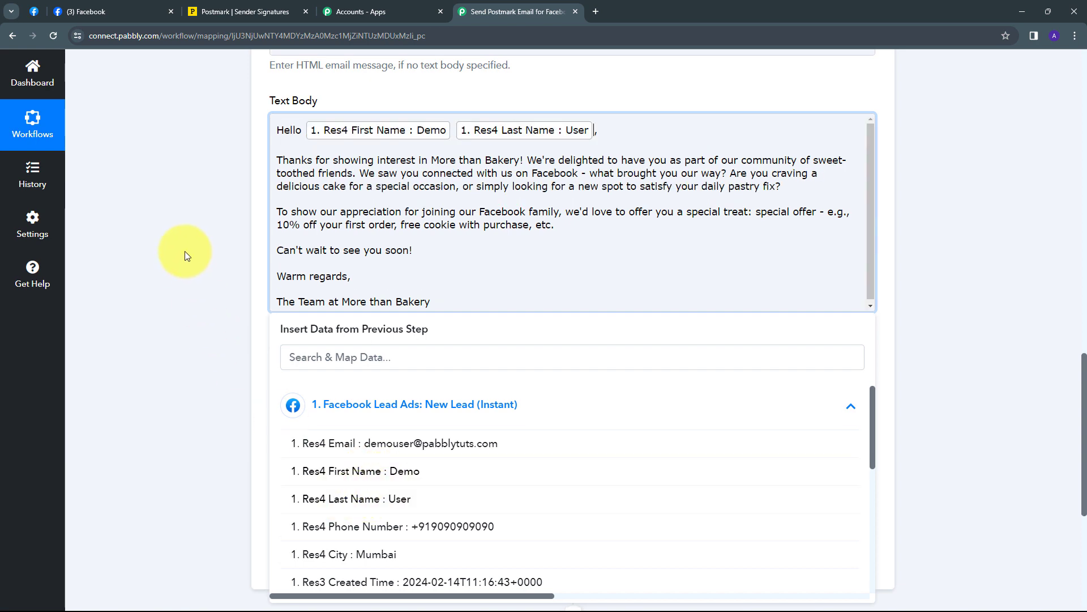
pyautogui.click(183, 251)
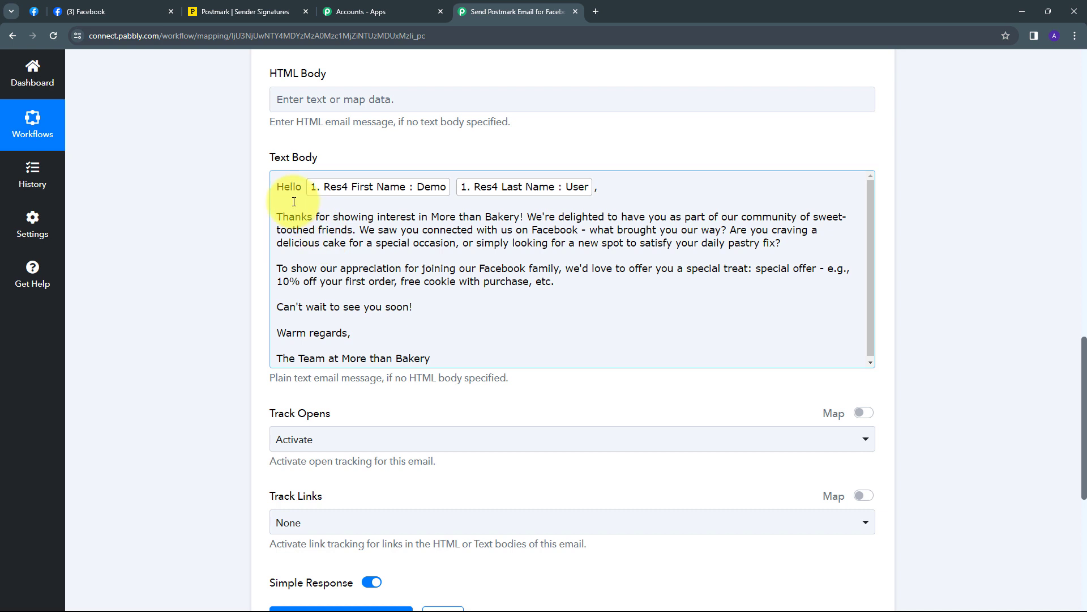
pyautogui.click(285, 196)
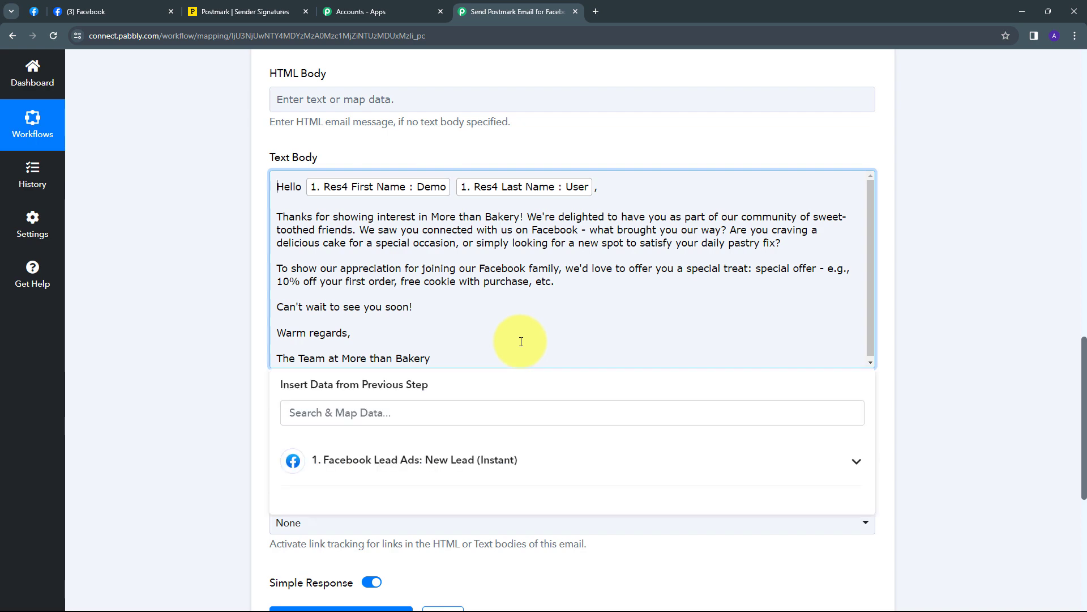
pyautogui.click(215, 260)
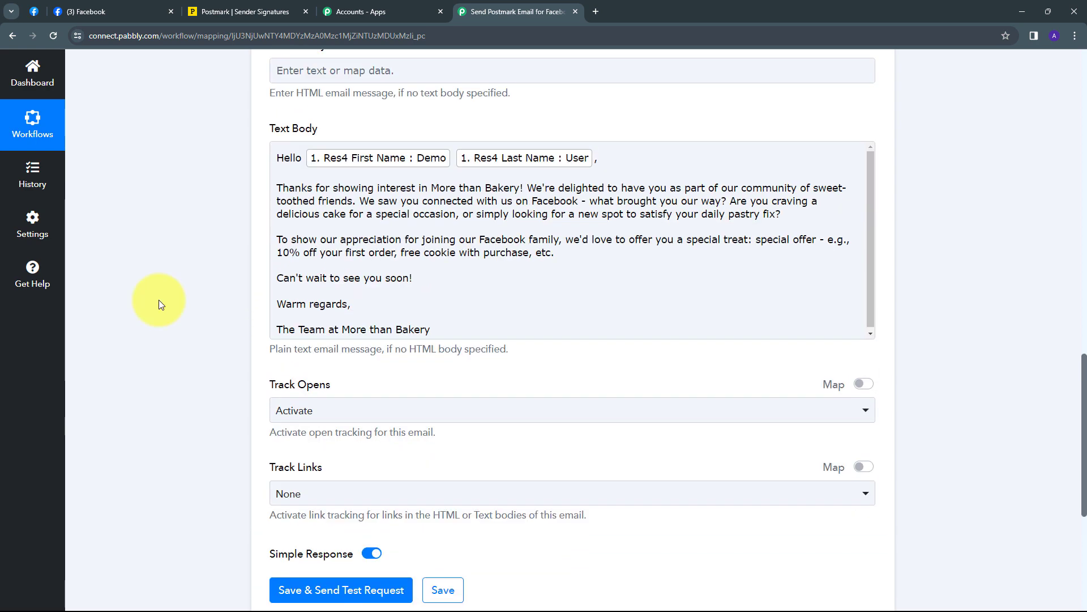
# Review the completed email fields, then save the Postmark action and send a test request
pyautogui.scroll(3, 159, 300)
pyautogui.scroll(2, 159, 300)
pyautogui.scroll(-7, 159, 301)
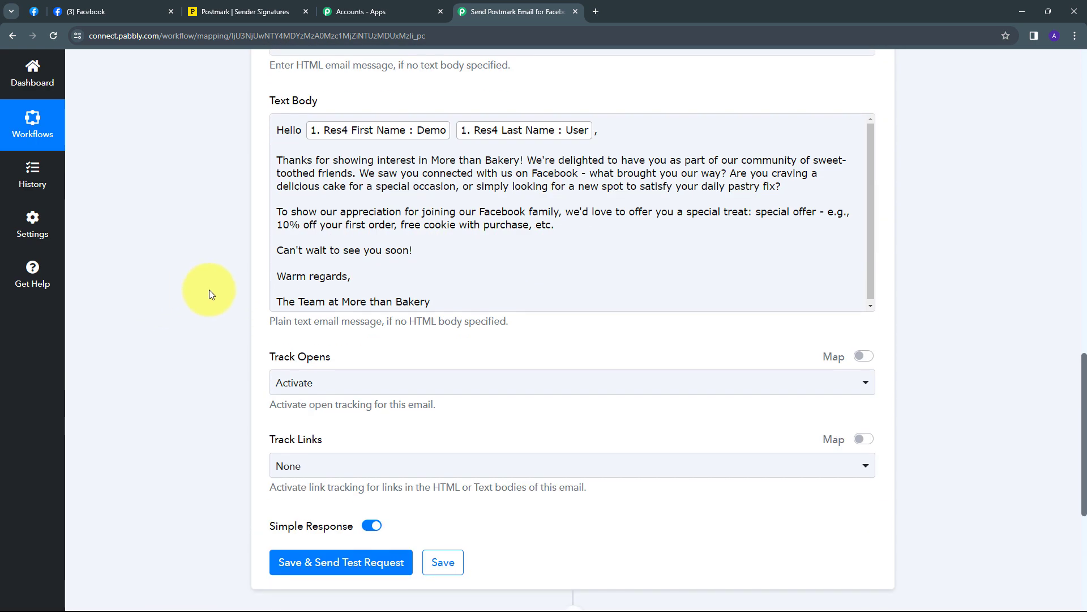
pyautogui.scroll(-1, 209, 290)
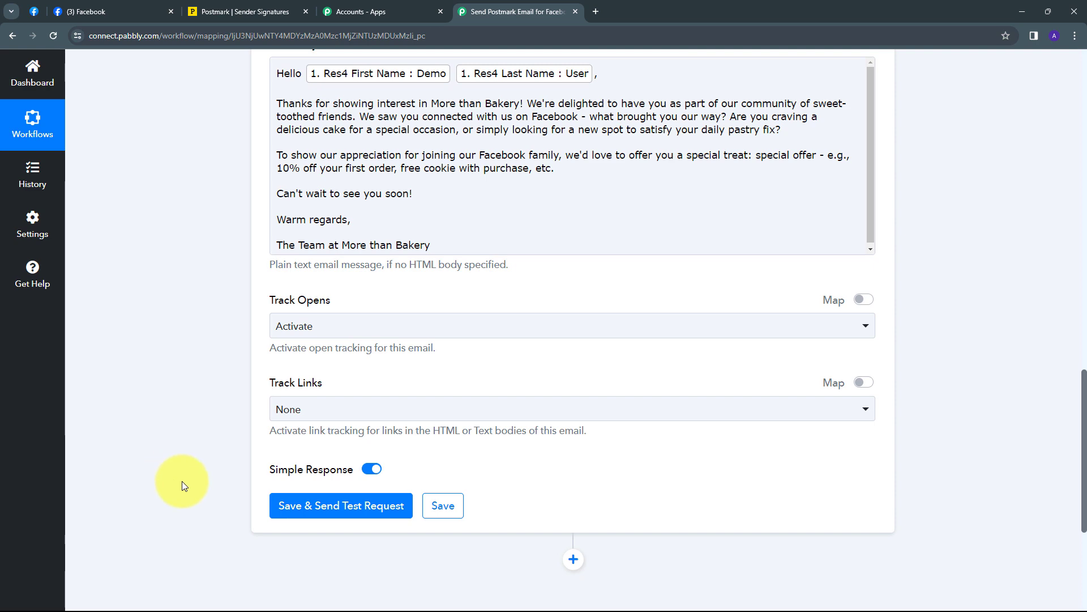
pyautogui.click(304, 513)
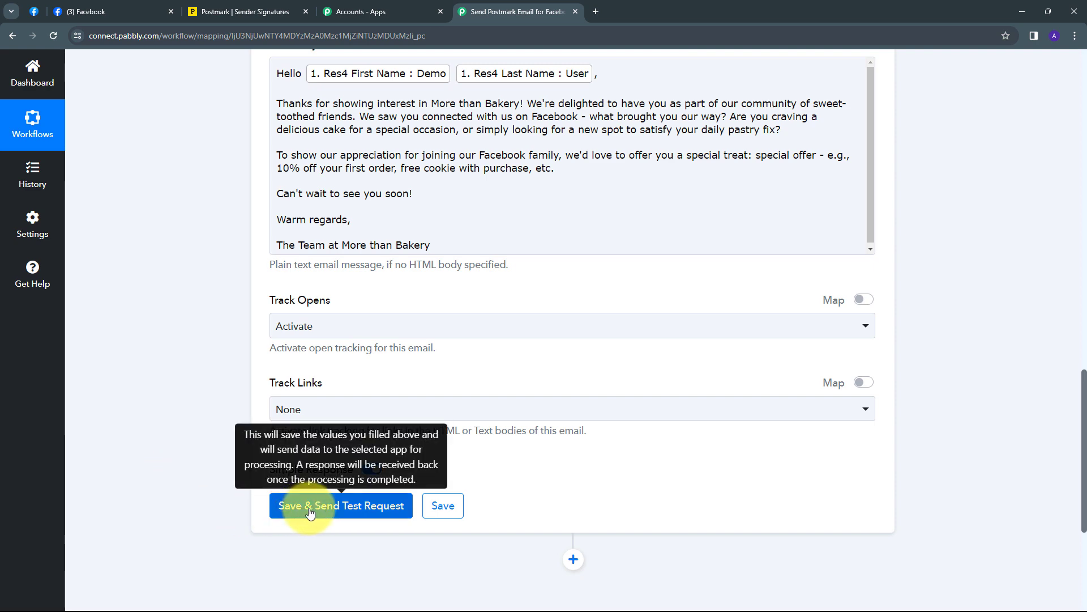
pyautogui.scroll(-2, 887, 437)
pyautogui.scroll(-2, 889, 436)
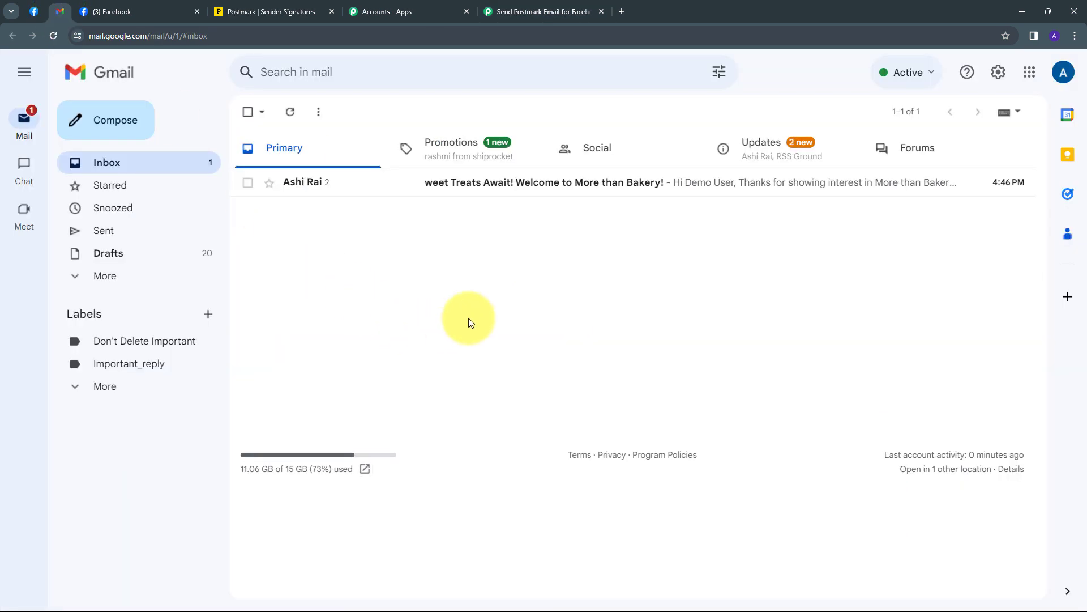
# Switch to Gmail, open the "Welcome to More than Bakery!" email and check its greeting, sender and recipient details
pyautogui.click(528, 191)
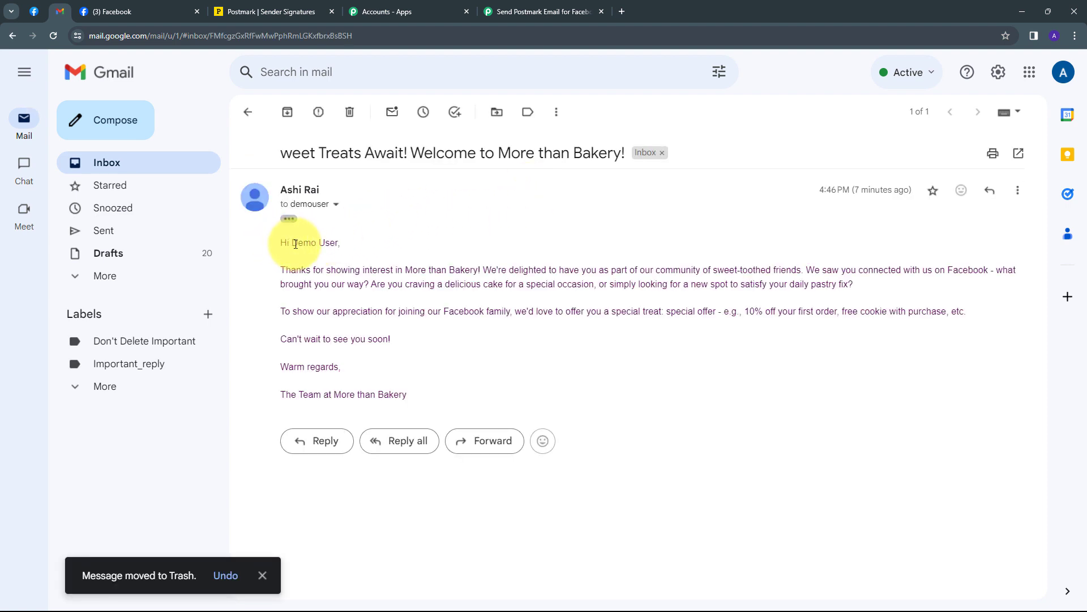
pyautogui.moveTo(291, 243); pyautogui.dragTo(339, 244)
pyautogui.click(336, 205)
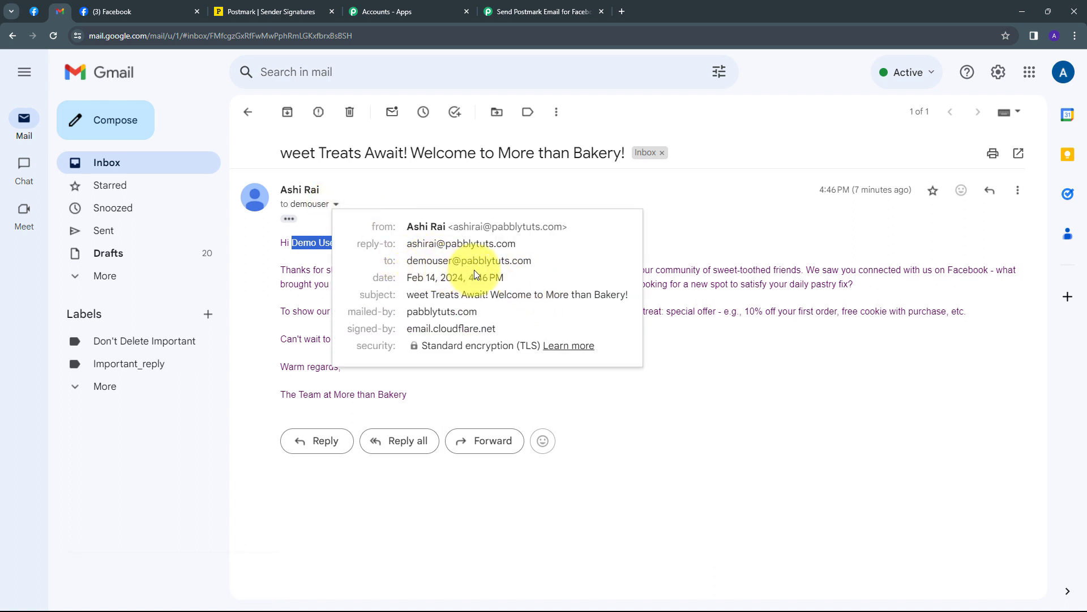
pyautogui.click(652, 323)
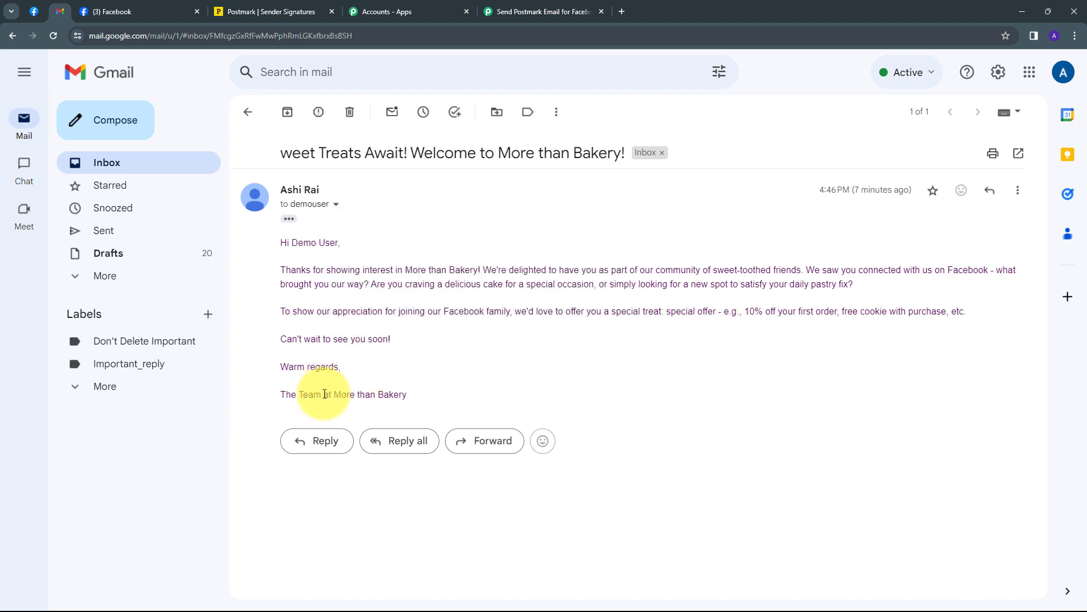
# Check the More than Bakery team name in the closing signature of the received welcome email
pyautogui.moveTo(334, 393); pyautogui.dragTo(436, 398)
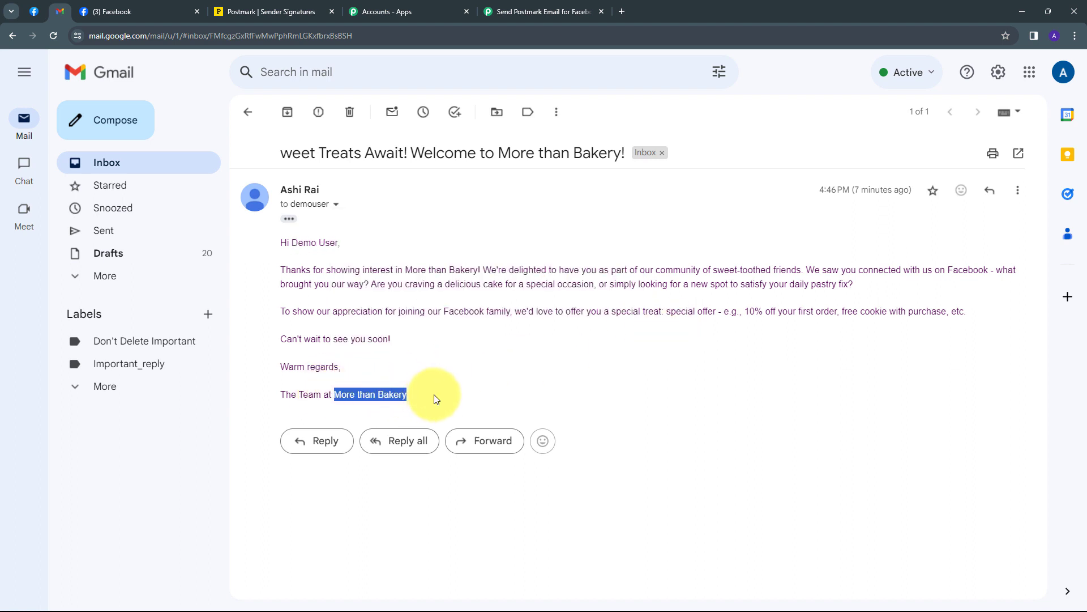
pyautogui.click(481, 371)
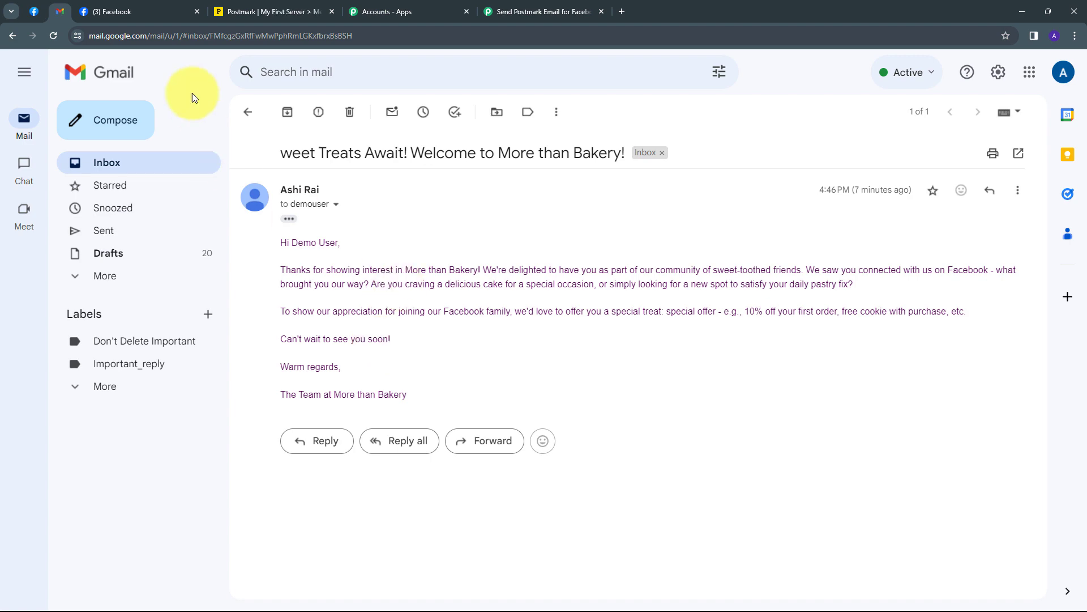
# Review the More Than Bakery Facebook page and the Postmark server's message streams, and return to the Pabbly Connect workflow
pyautogui.click(144, 11)
pyautogui.click(262, 17)
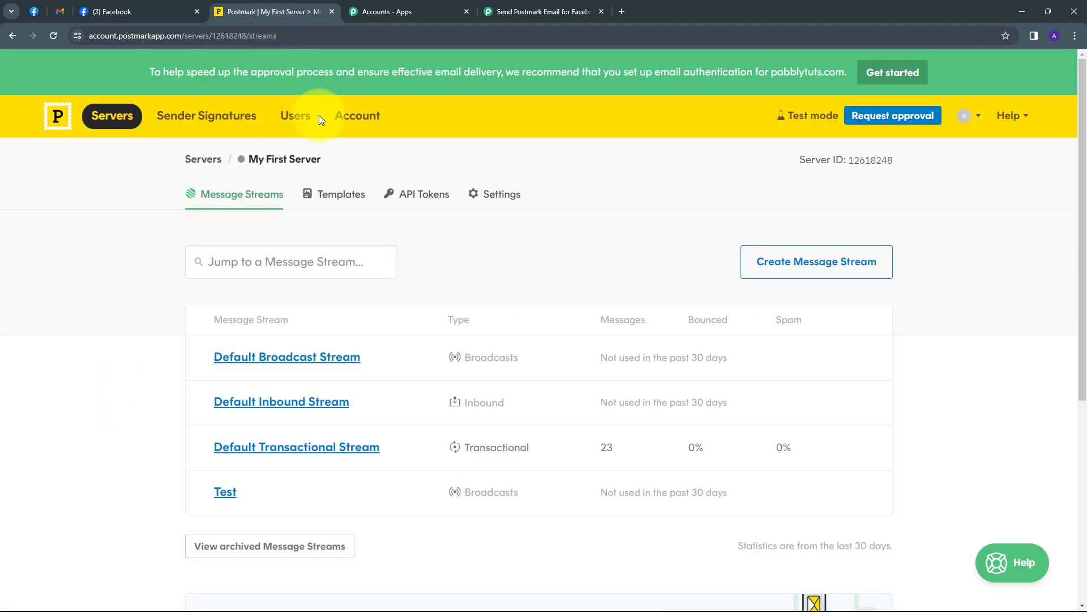
pyautogui.click(142, 11)
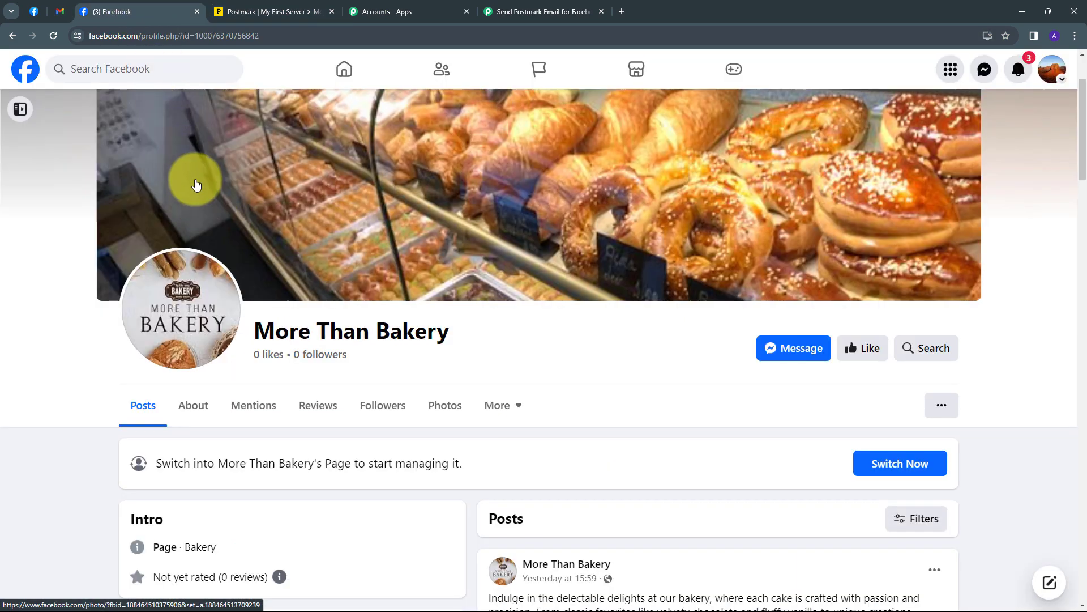
pyautogui.click(266, 10)
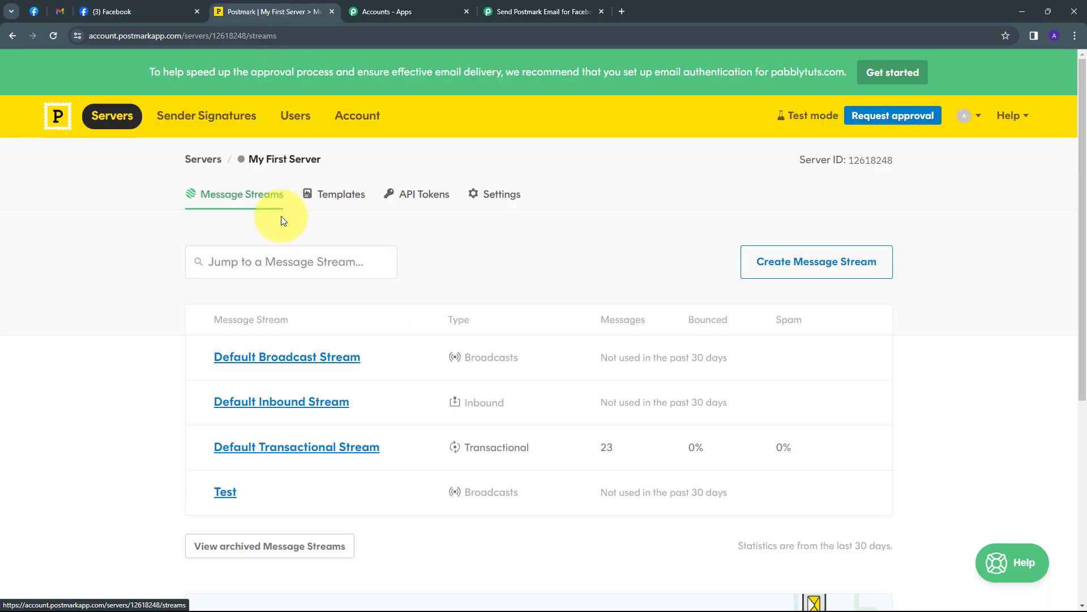
pyautogui.click(510, 12)
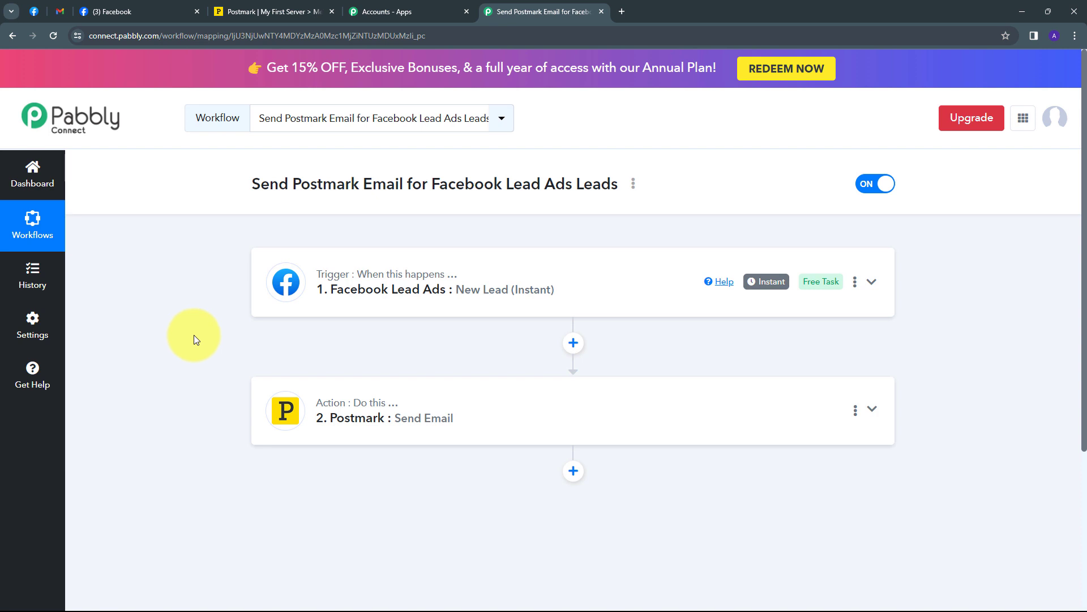